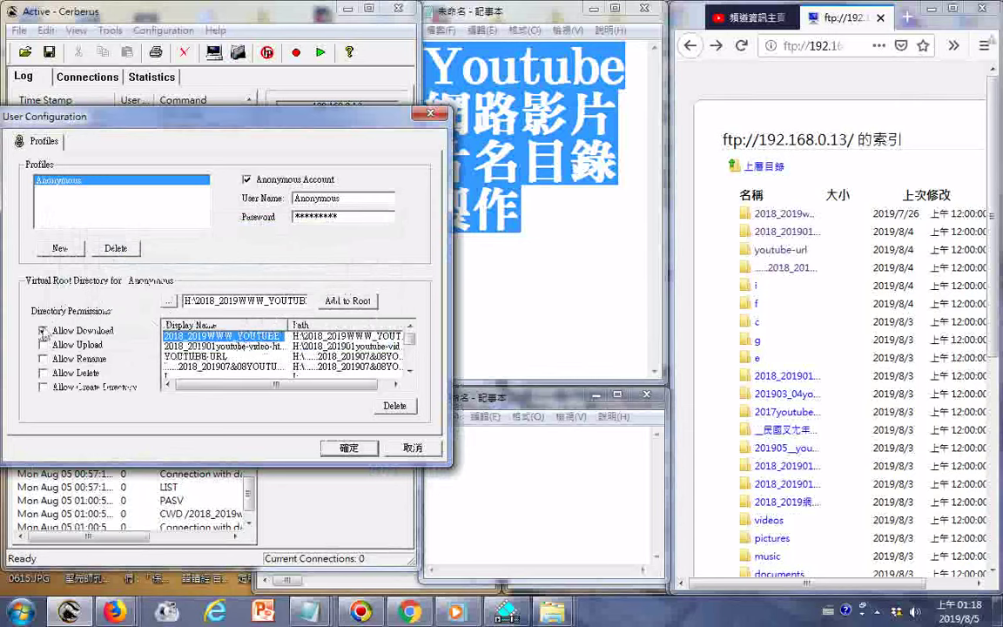
Open the root directory browser for the Anonymous profile and look through the folders on TOSHIBA EXT (H:) for the YOUTUBE-URL folder.
{"action": "left_click", "coordinate": [170, 302]}
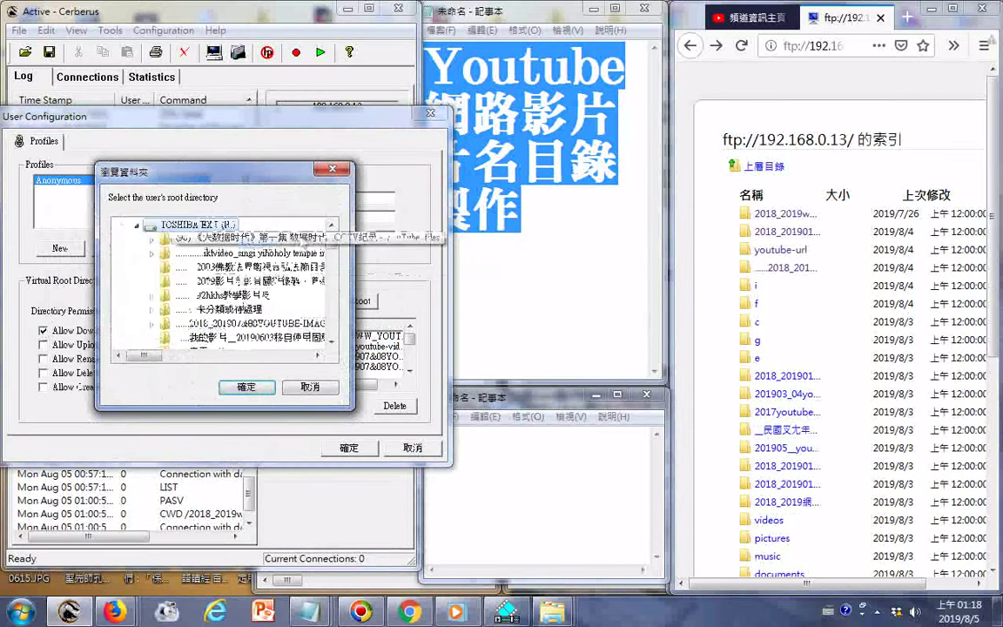
{"action": "scroll", "coordinate": [259, 314], "scroll_direction": "down", "scroll_amount": 2}
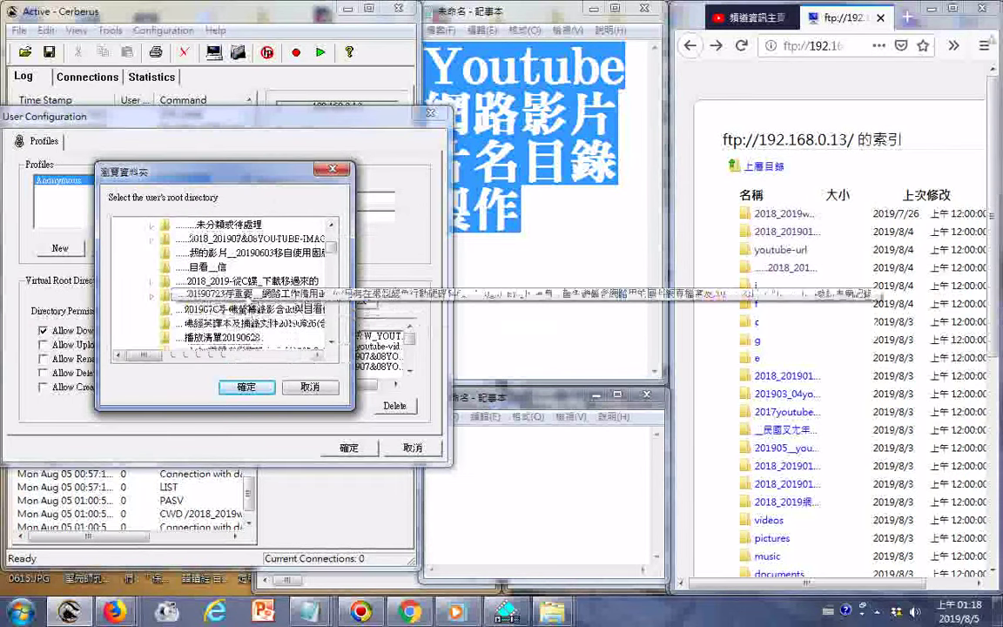
{"action": "scroll", "coordinate": [251, 347], "scroll_direction": "down", "scroll_amount": 2}
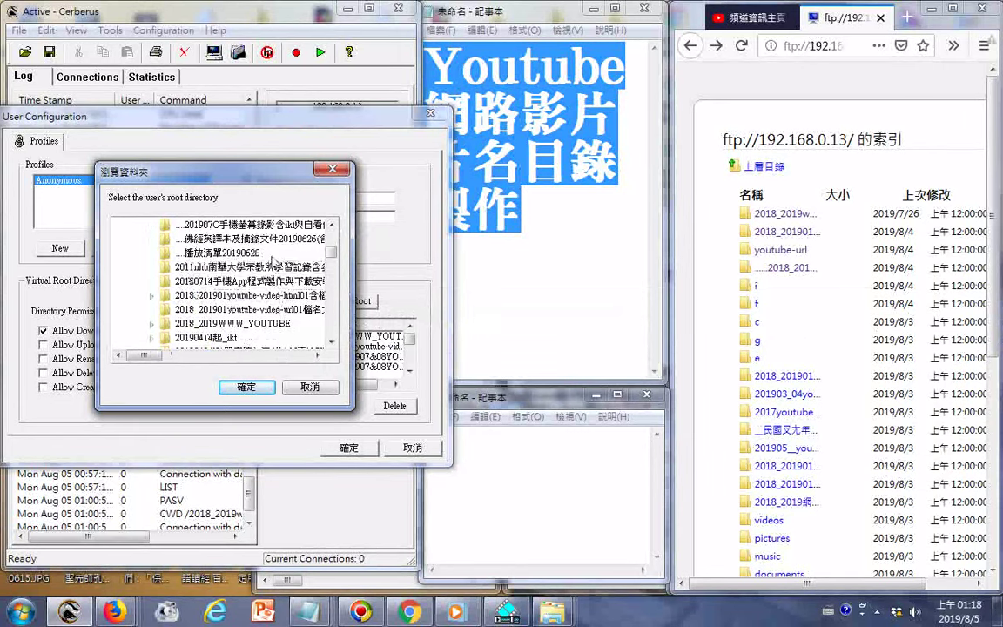
{"action": "scroll", "coordinate": [273, 259], "scroll_direction": "up", "scroll_amount": 2}
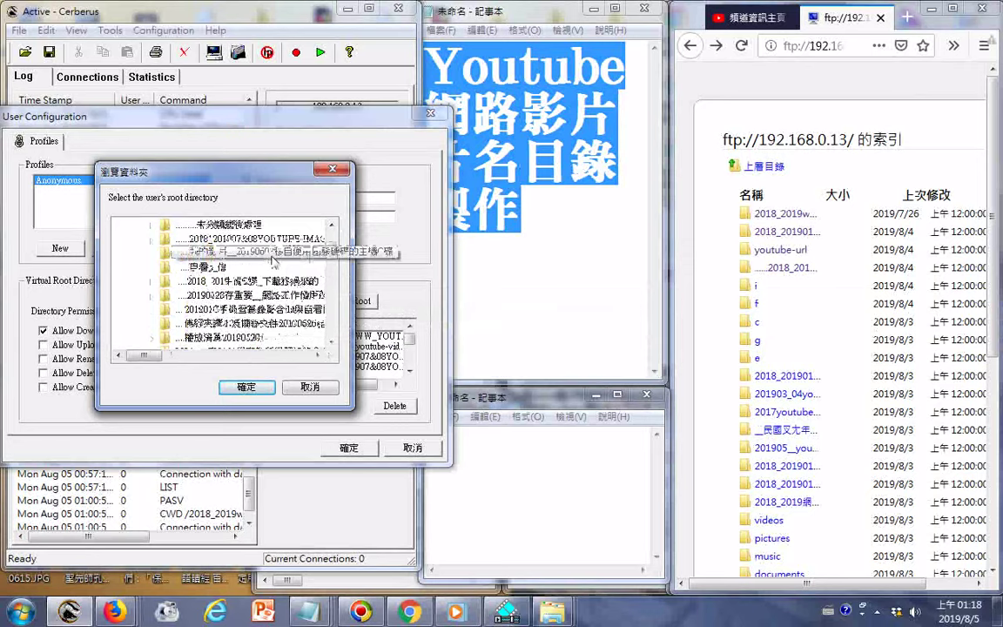
{"action": "scroll", "coordinate": [273, 260], "scroll_direction": "up", "scroll_amount": 1}
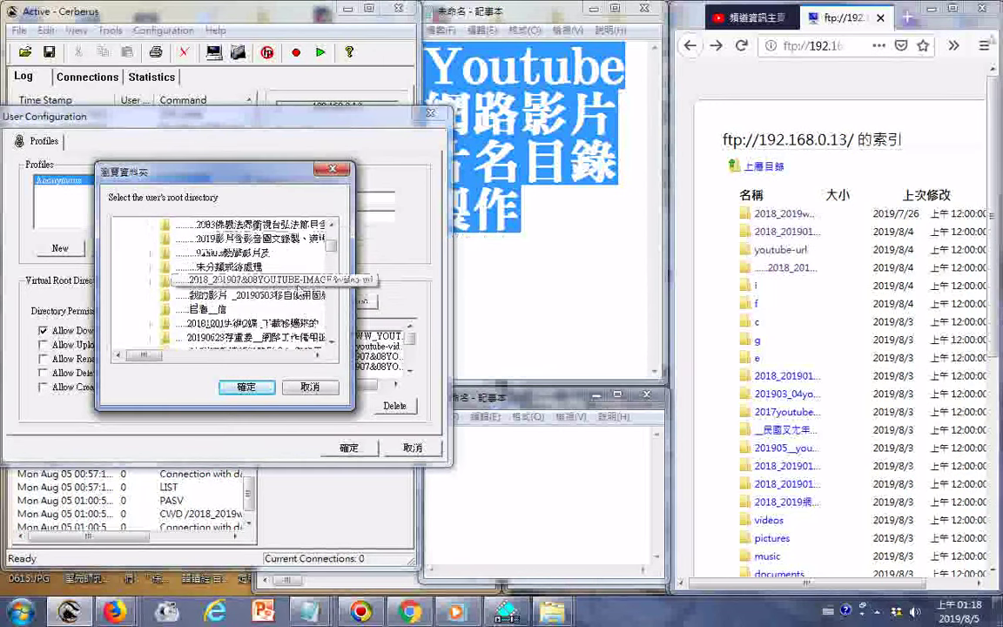
{"action": "scroll", "coordinate": [298, 290], "scroll_direction": "up", "scroll_amount": 2}
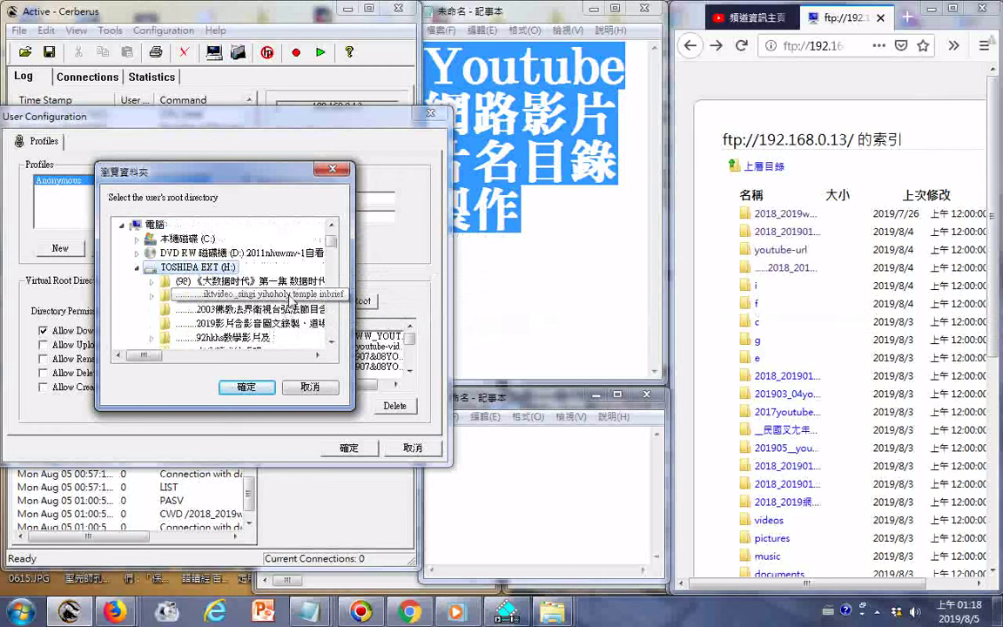
{"action": "scroll", "coordinate": [292, 303], "scroll_direction": "down", "scroll_amount": 1}
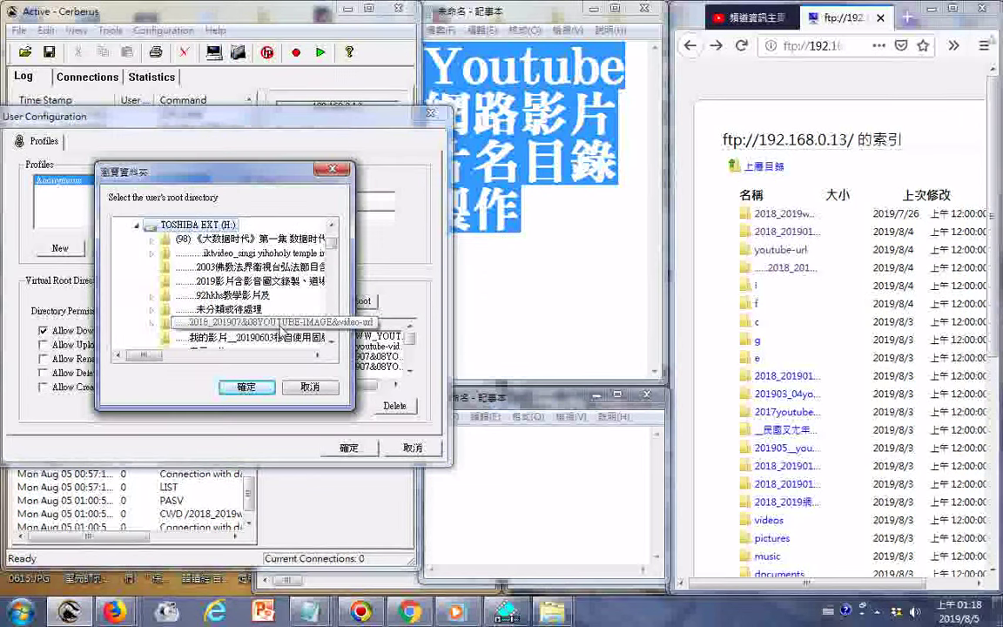
{"action": "scroll", "coordinate": [281, 330], "scroll_direction": "down", "scroll_amount": 1}
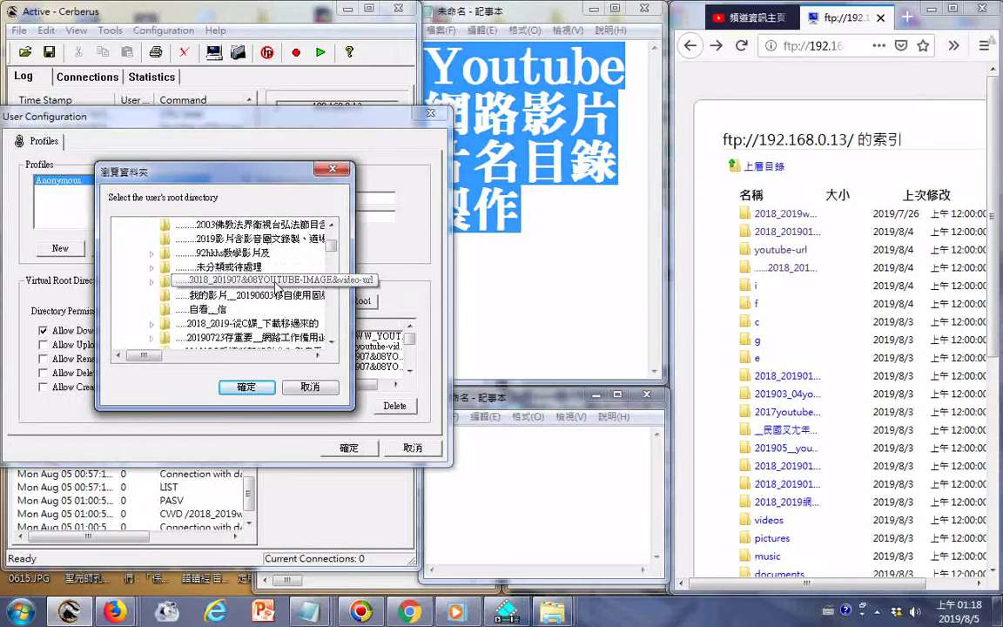
{"action": "scroll", "coordinate": [276, 283], "scroll_direction": "down", "scroll_amount": 2}
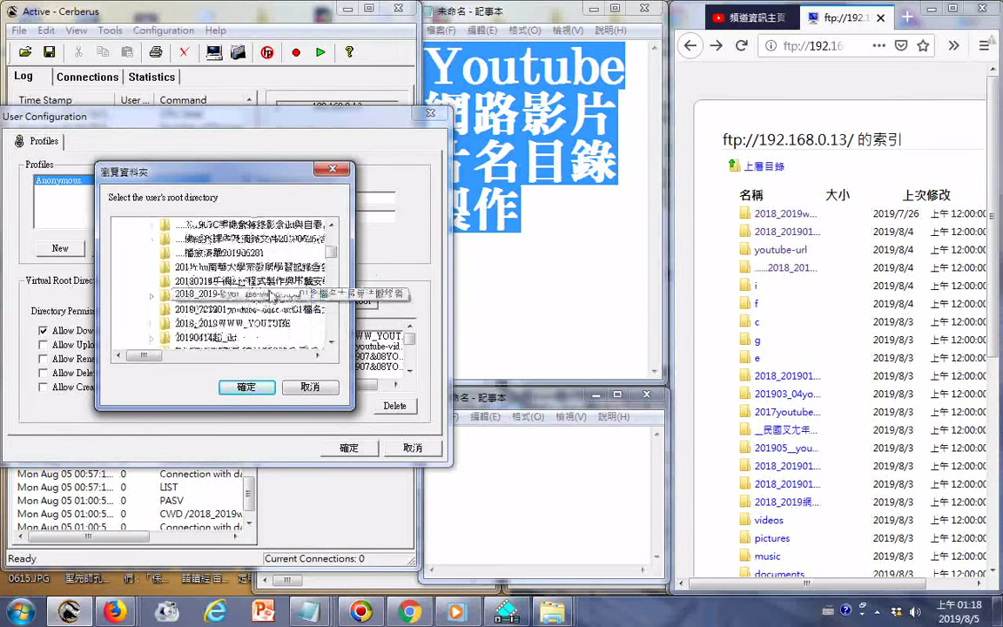
{"action": "scroll", "coordinate": [271, 295], "scroll_direction": "down", "scroll_amount": 5}
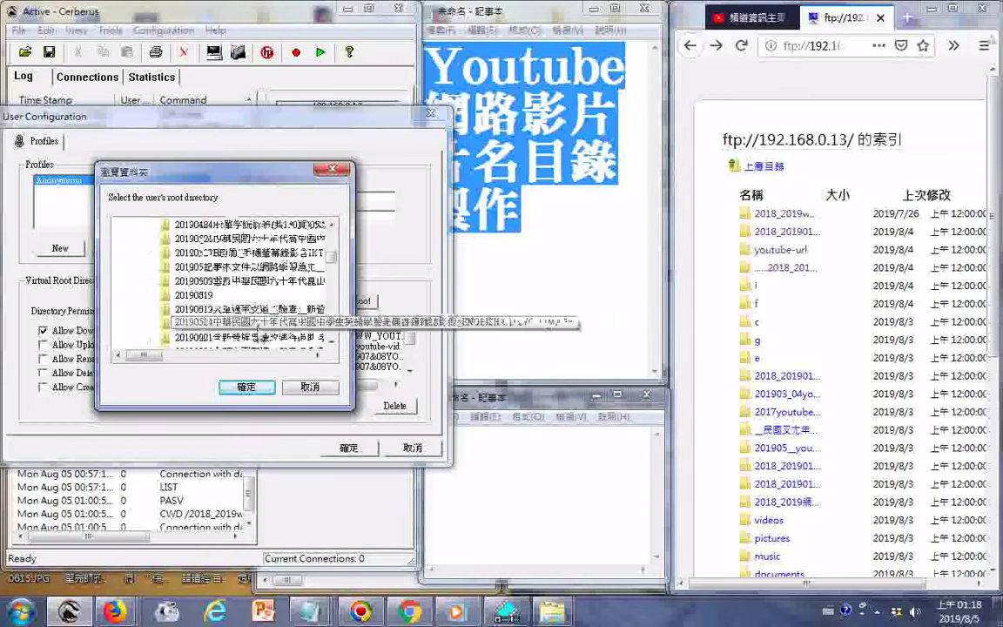
{"action": "scroll", "coordinate": [259, 307], "scroll_direction": "down", "scroll_amount": 5}
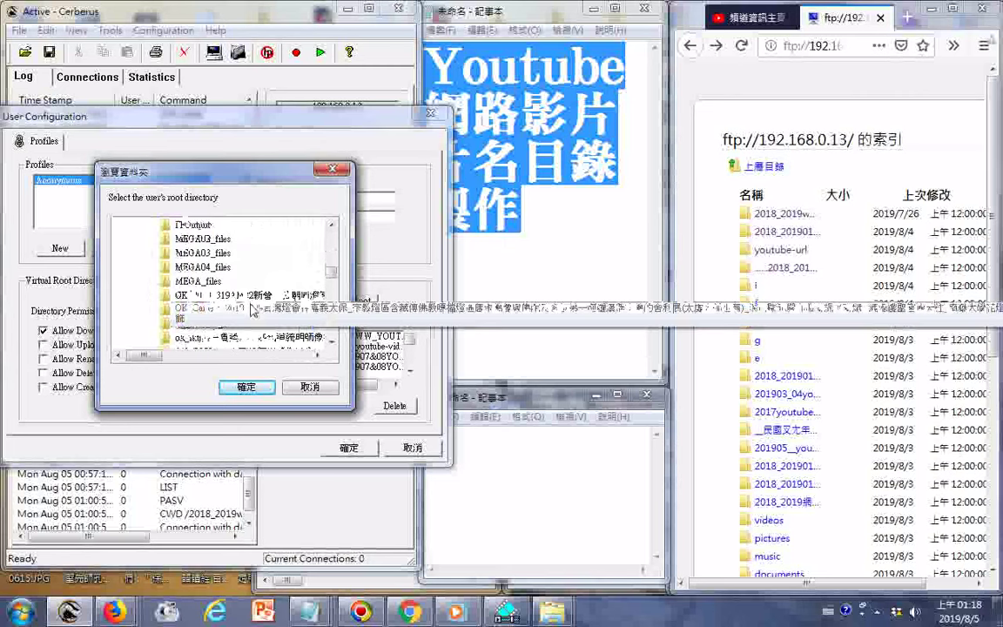
{"action": "scroll", "coordinate": [226, 287], "scroll_direction": "down", "scroll_amount": 5}
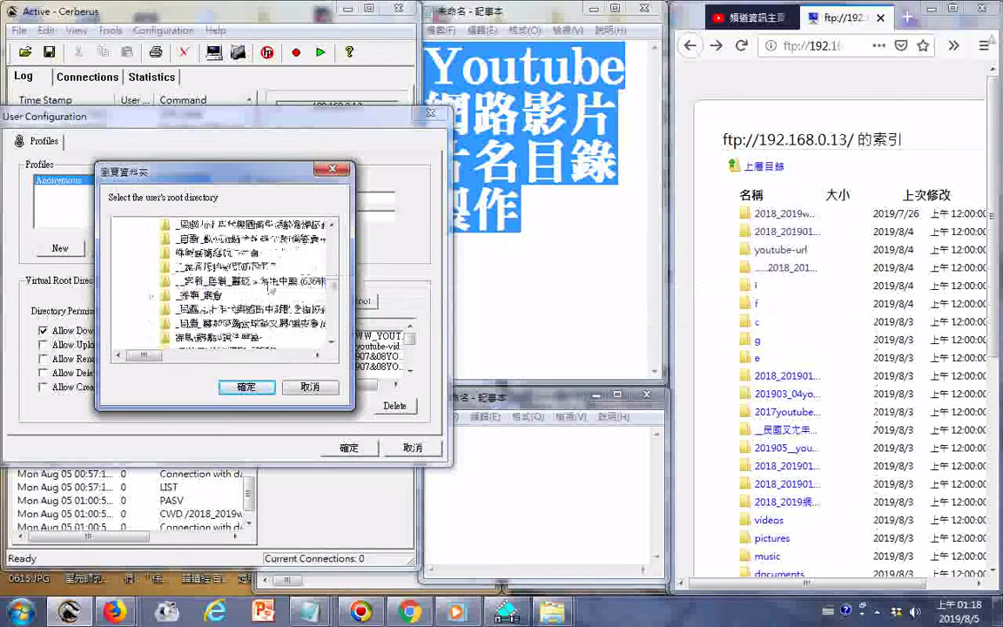
{"action": "scroll", "coordinate": [234, 270], "scroll_direction": "down", "scroll_amount": 5}
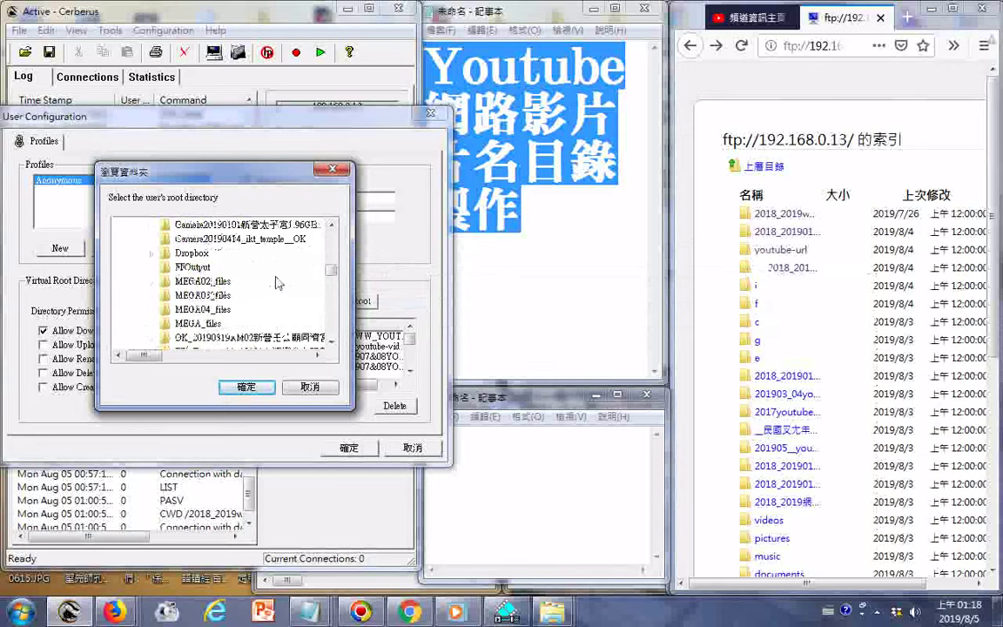
{"action": "scroll", "coordinate": [276, 283], "scroll_direction": "up", "scroll_amount": 10}
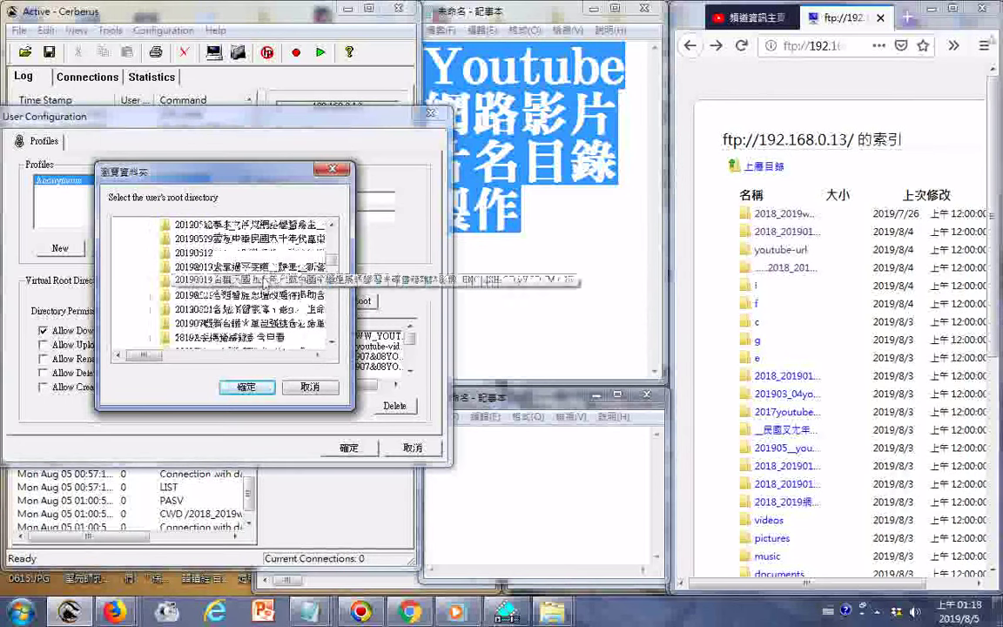
{"action": "scroll", "coordinate": [229, 283], "scroll_direction": "up", "scroll_amount": 5}
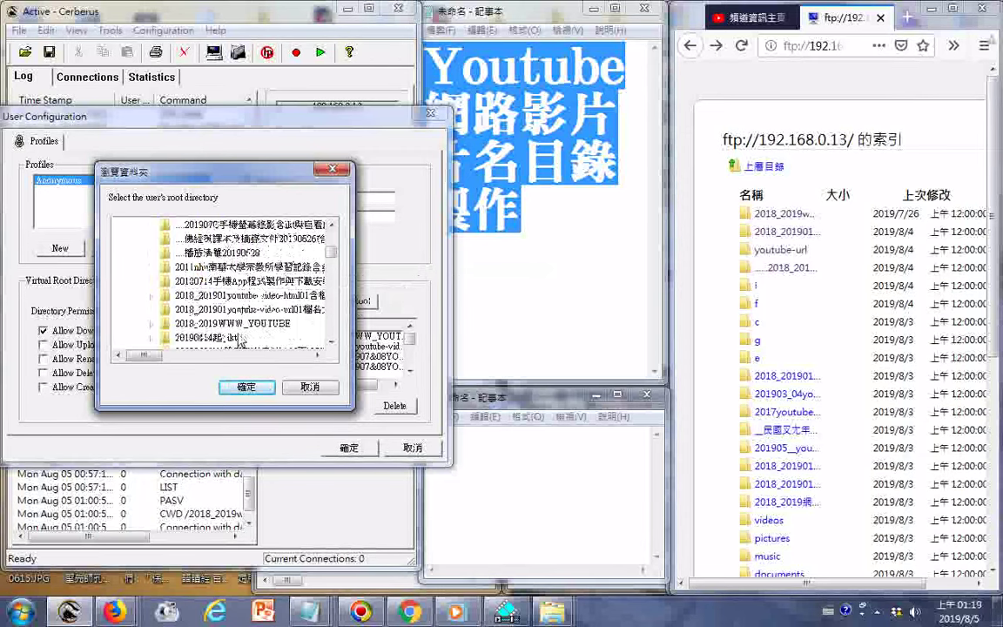
{"action": "scroll", "coordinate": [243, 324], "scroll_direction": "up", "scroll_amount": 1}
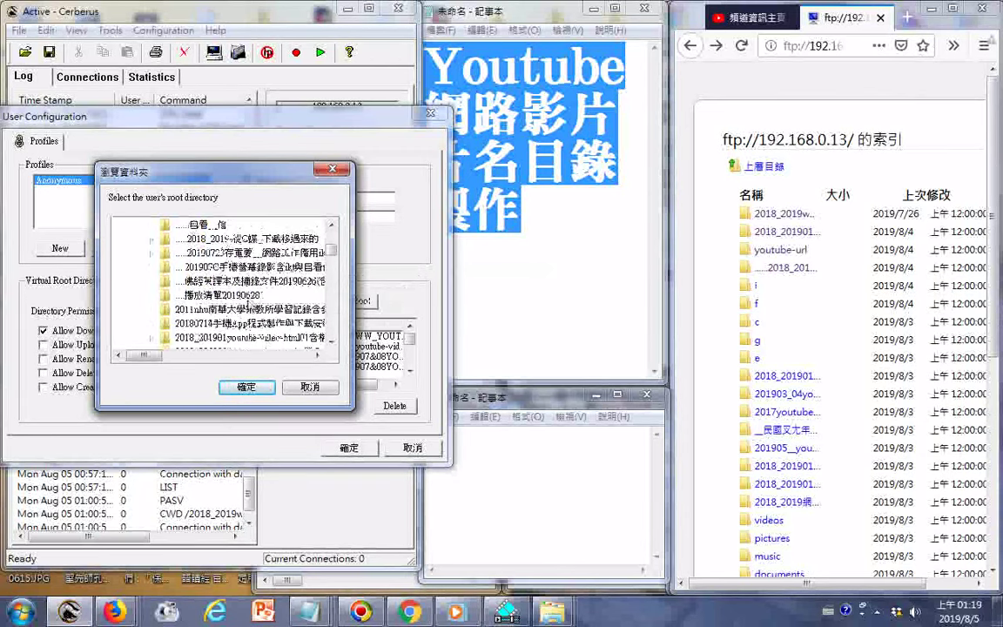
{"action": "scroll", "coordinate": [250, 305], "scroll_direction": "up", "scroll_amount": 2}
{"action": "scroll", "coordinate": [287, 308], "scroll_direction": "up", "scroll_amount": 2}
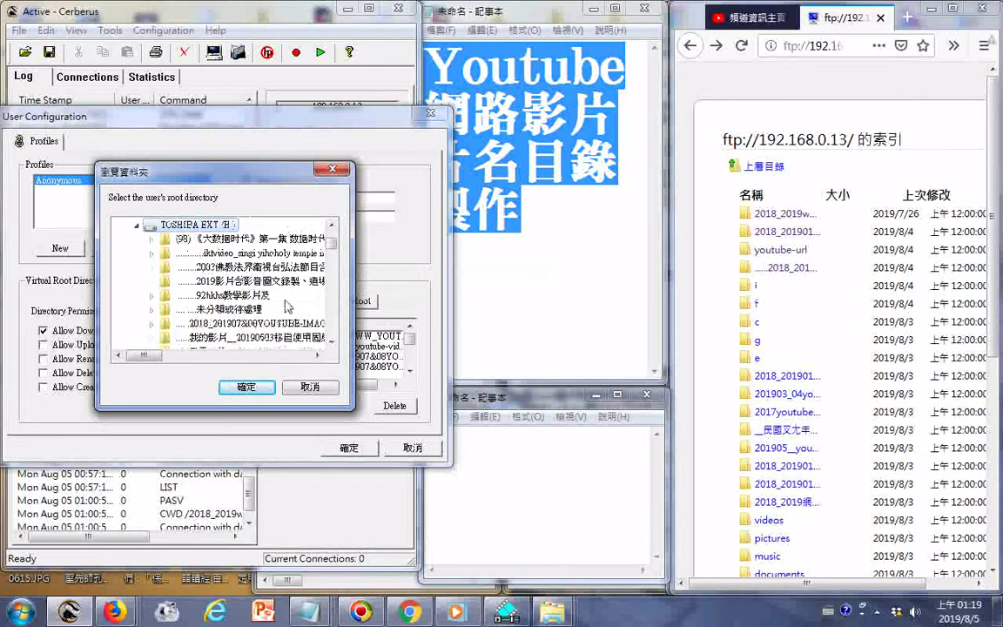
{"action": "scroll", "coordinate": [288, 307], "scroll_direction": "up", "scroll_amount": 1}
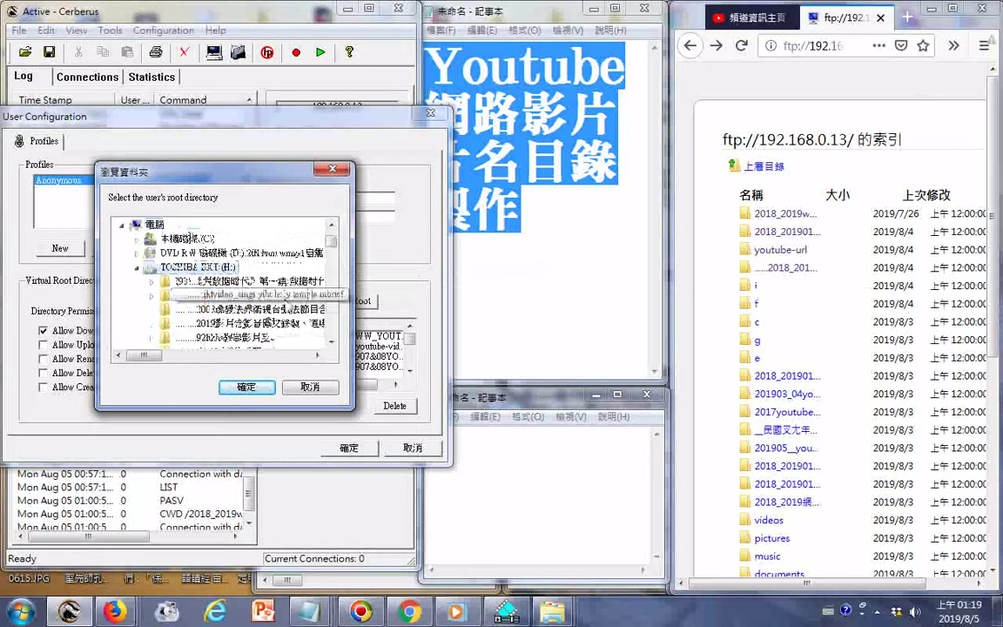
{"action": "left_click", "coordinate": [330, 272]}
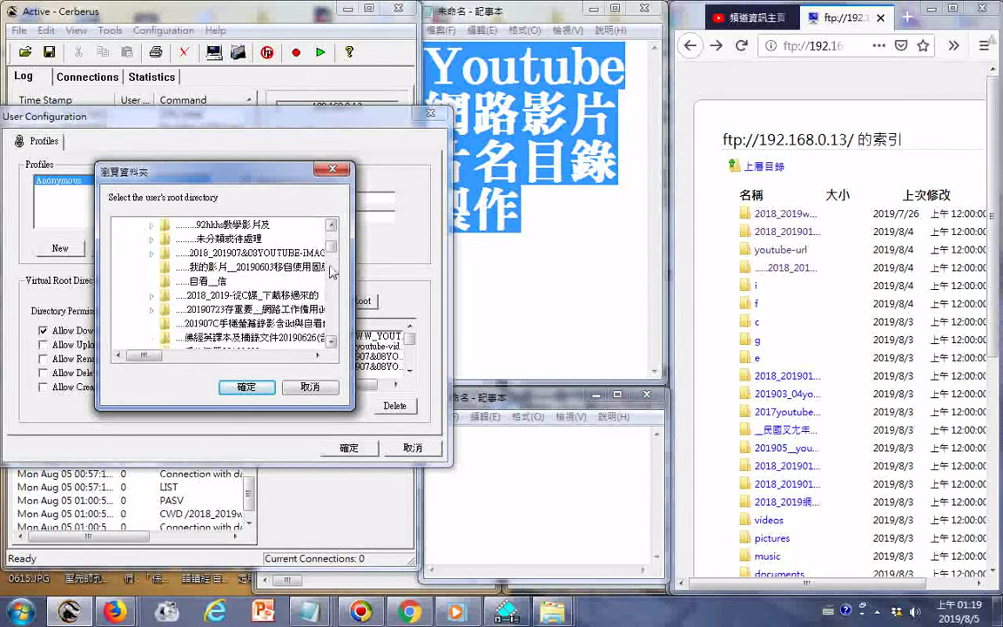
{"action": "left_click", "coordinate": [331, 283]}
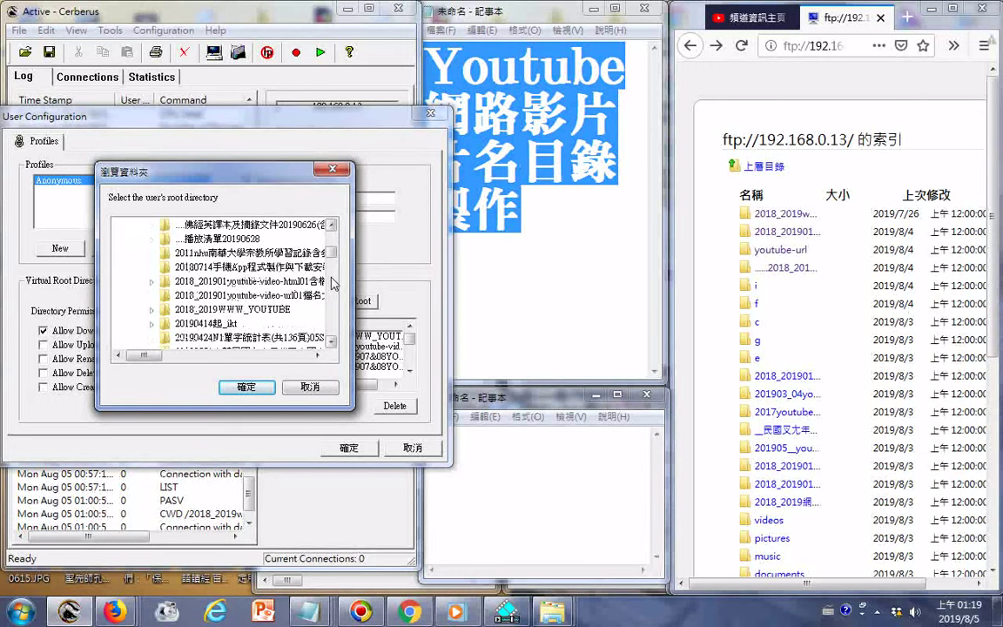
{"action": "left_click", "coordinate": [331, 283]}
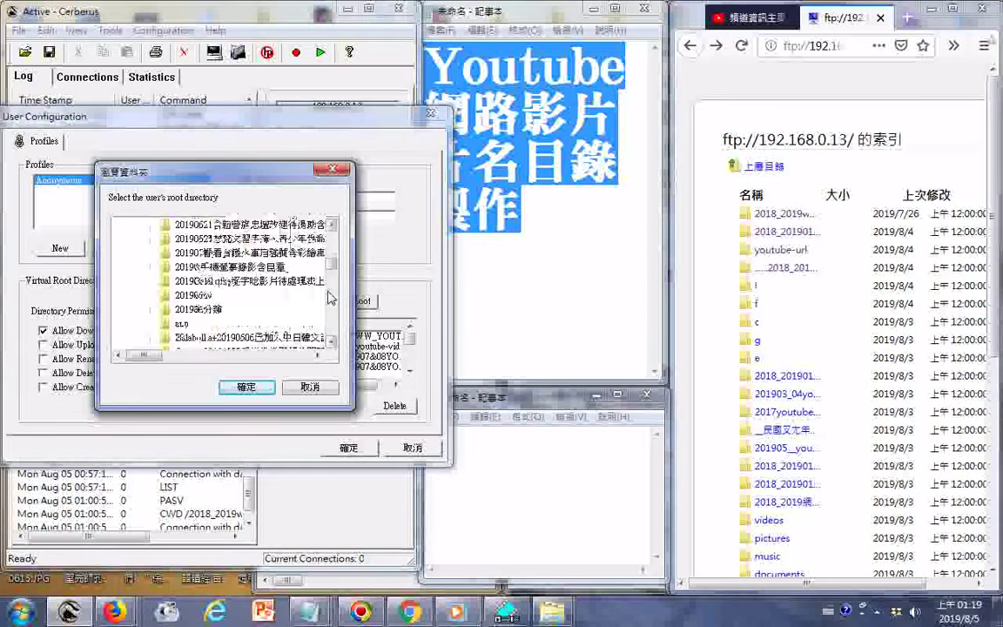
{"action": "left_click", "coordinate": [331, 301]}
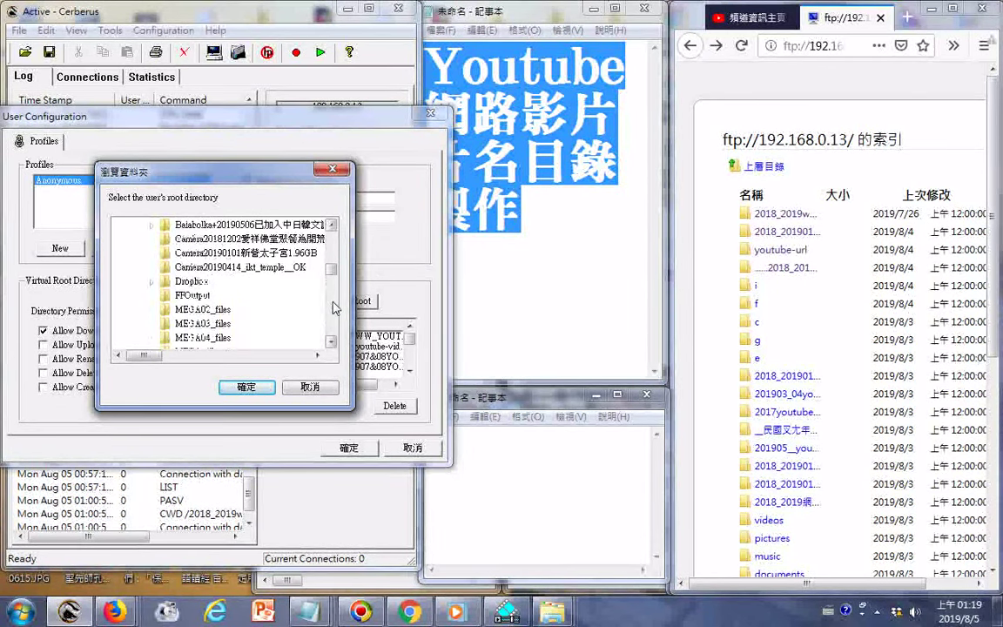
{"action": "left_click", "coordinate": [331, 302]}
{"action": "left_click", "coordinate": [332, 308]}
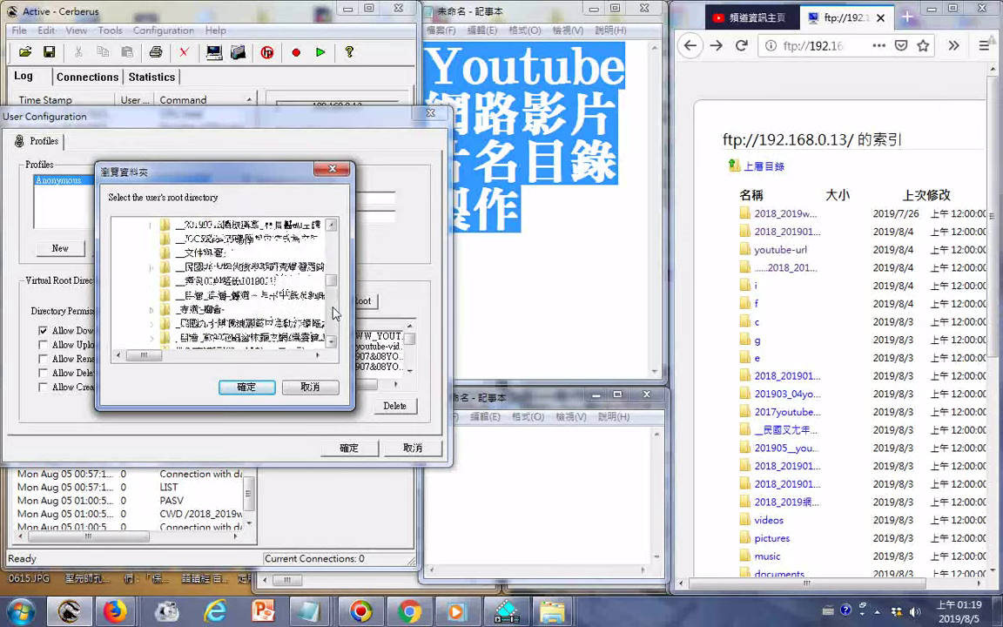
{"action": "left_click", "coordinate": [332, 317]}
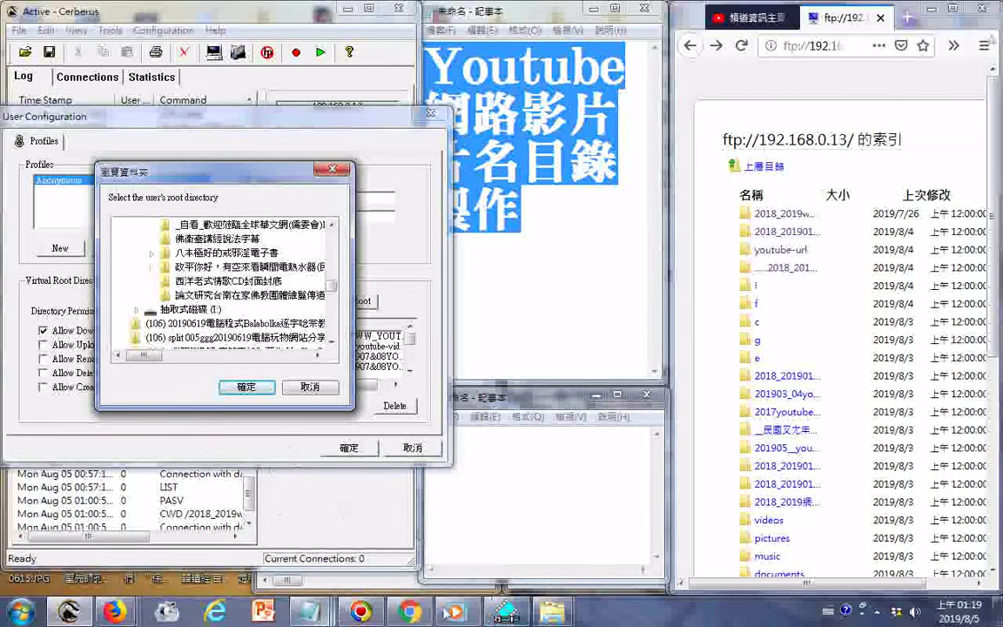
Switch to the Windows Explorer window showing TOSHIBA EXT (H:) and open the 2018_201907&08YOUTUBE-IMAGE&video-url folder.
{"action": "left_click", "coordinate": [552, 616]}
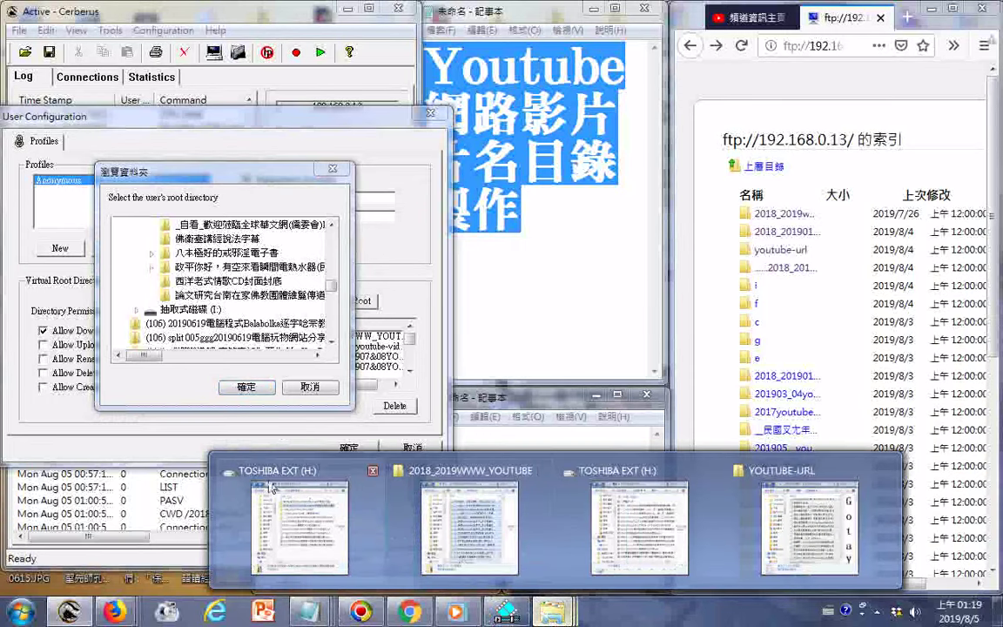
{"action": "left_click", "coordinate": [259, 477]}
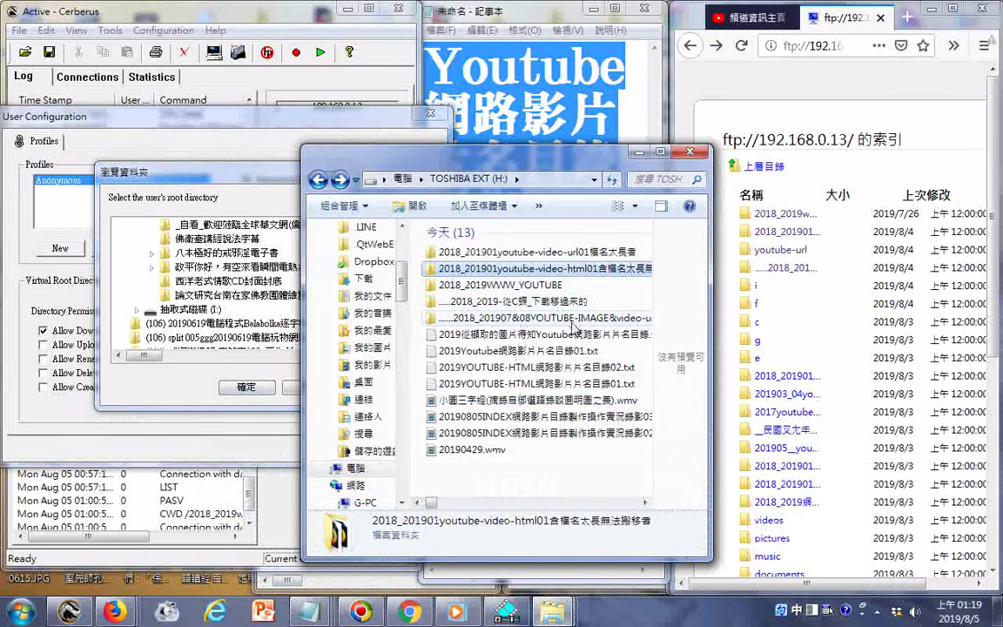
{"action": "double_click", "coordinate": [572, 320]}
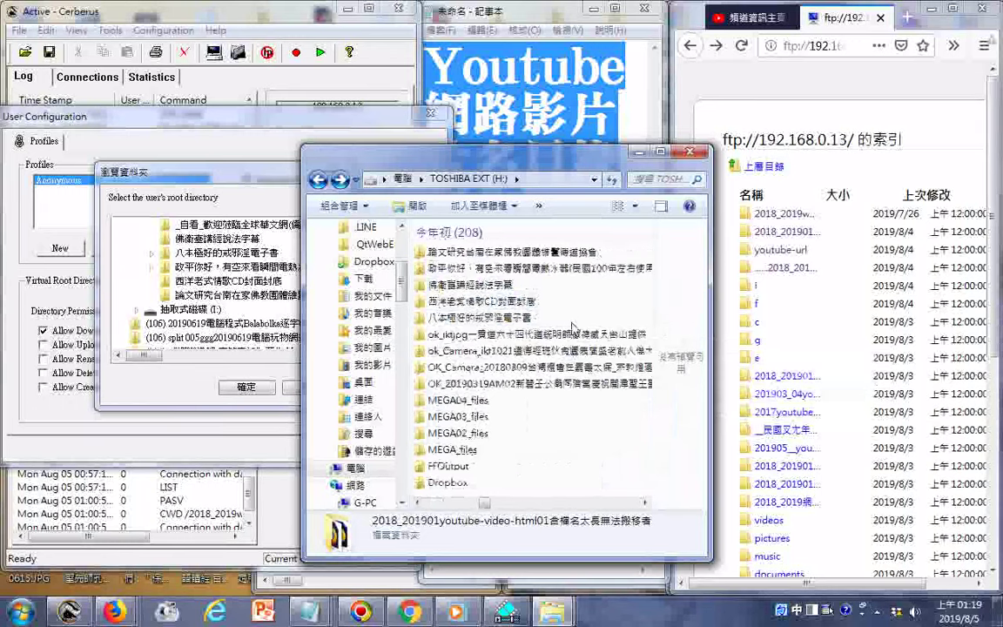
{"action": "scroll", "coordinate": [572, 327], "scroll_direction": "down", "scroll_amount": 5}
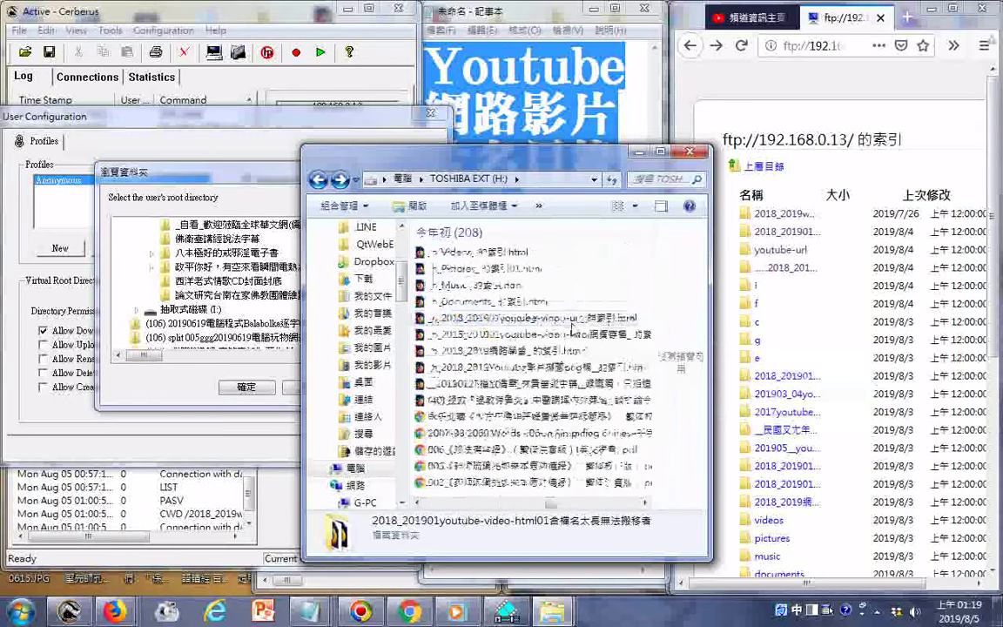
{"action": "scroll", "coordinate": [572, 329], "scroll_direction": "down", "scroll_amount": 5}
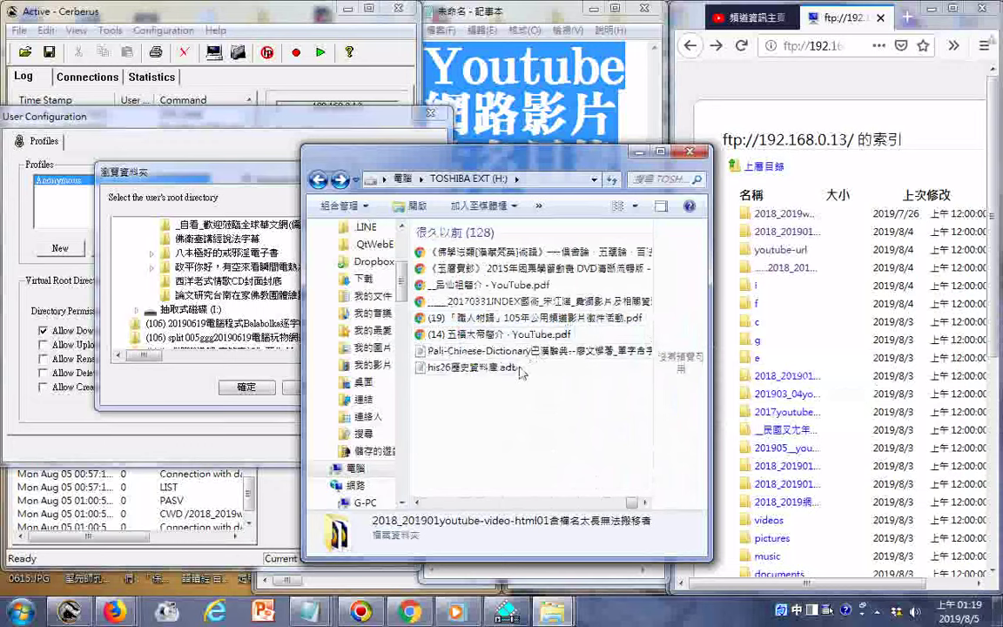
{"action": "scroll", "coordinate": [521, 372], "scroll_direction": "up", "scroll_amount": 15}
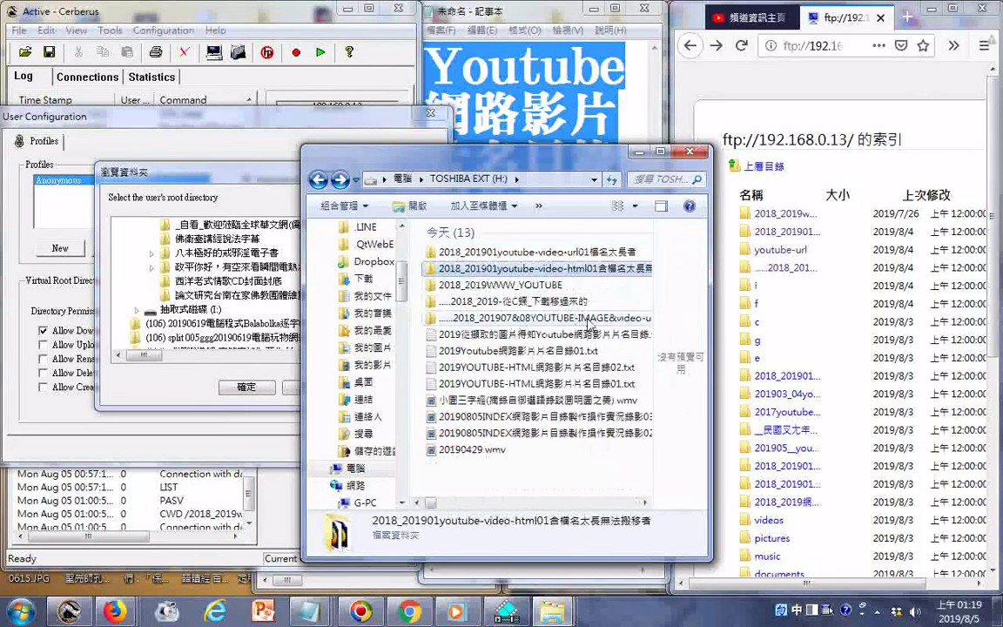
{"action": "double_click", "coordinate": [588, 320]}
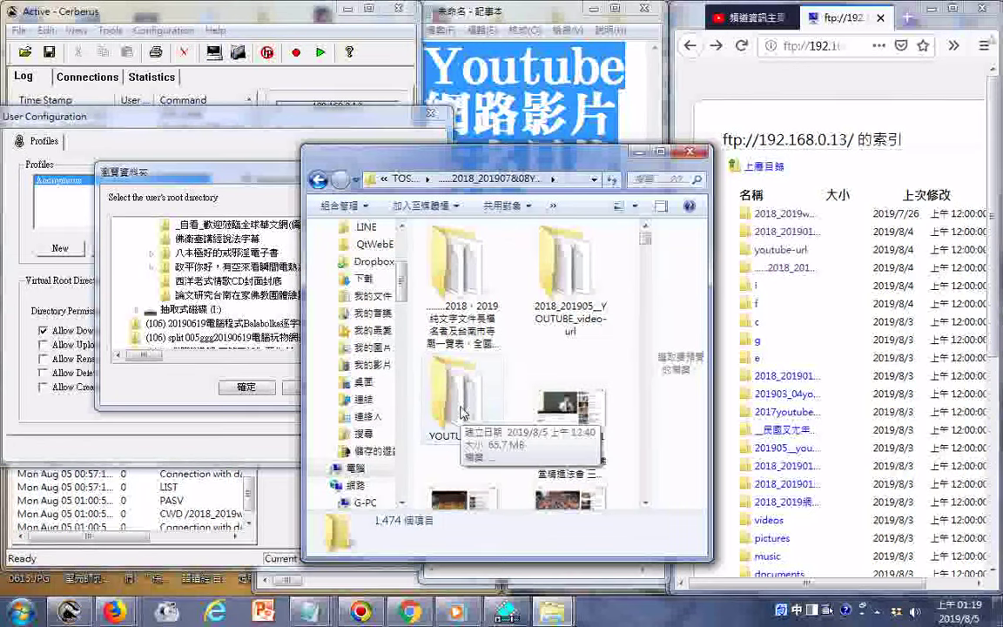
Move the YOUTUBE-URL folder out of 2018_201907&08YOUTUBE-IMAGE&video-url into the top level of TOSHIBA EXT (H:).
{"action": "left_click", "coordinate": [461, 414]}
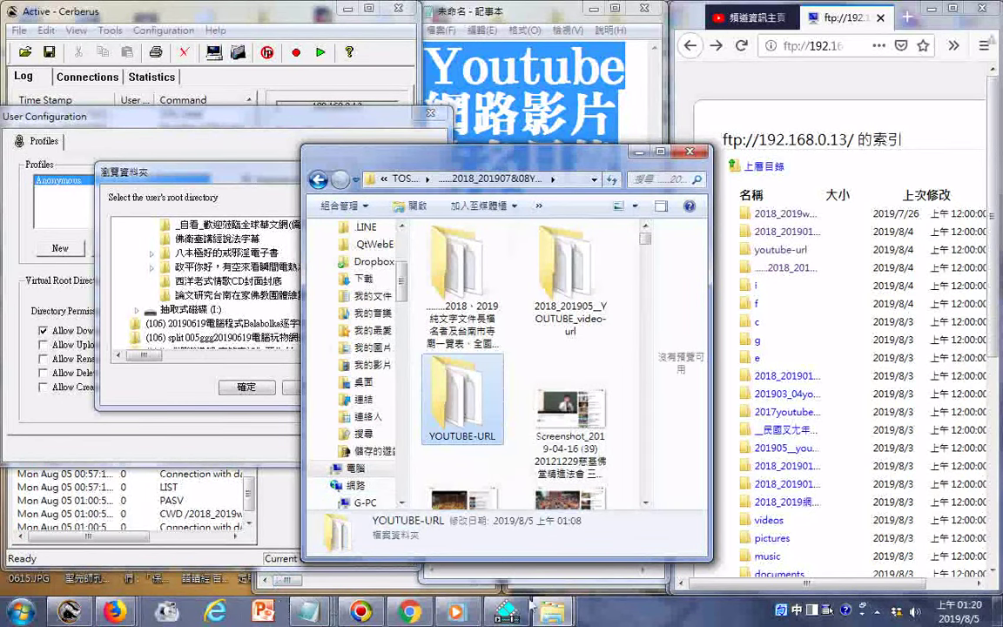
{"action": "mouse_move", "coordinate": [554, 614]}
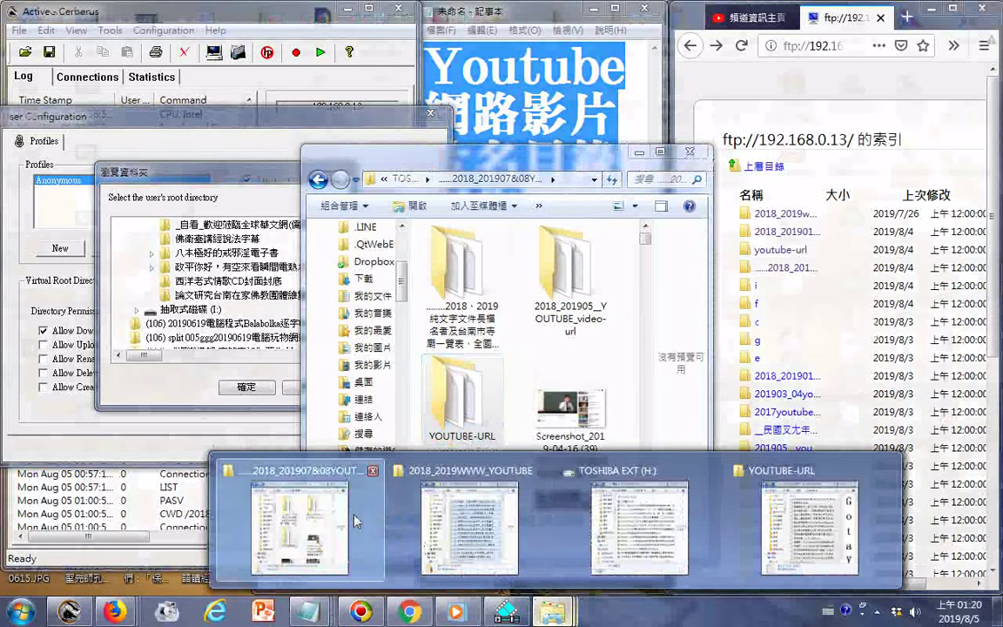
{"action": "mouse_move", "coordinate": [318, 481]}
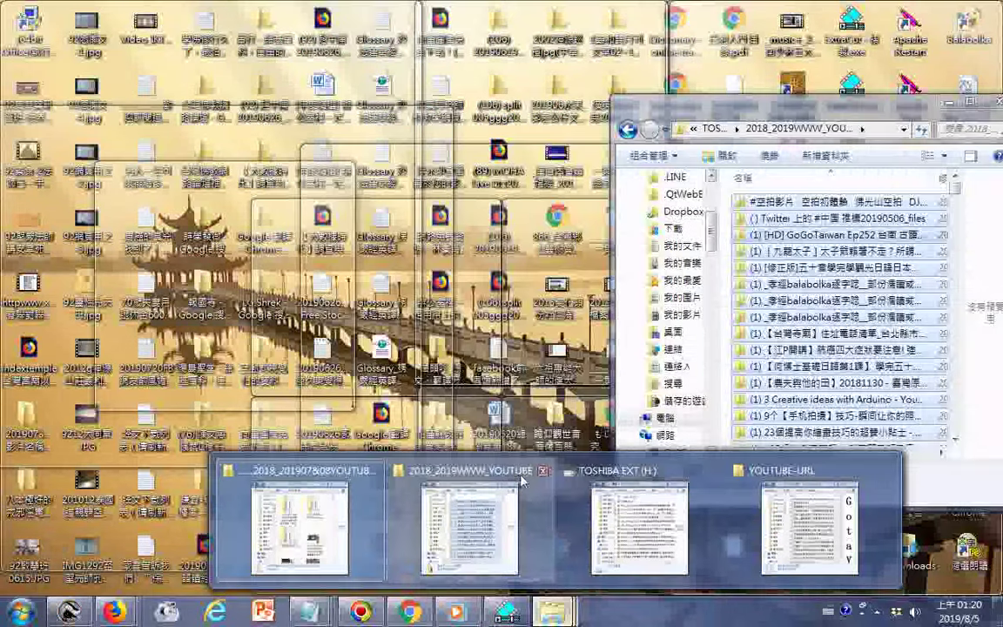
{"action": "left_click", "coordinate": [611, 475]}
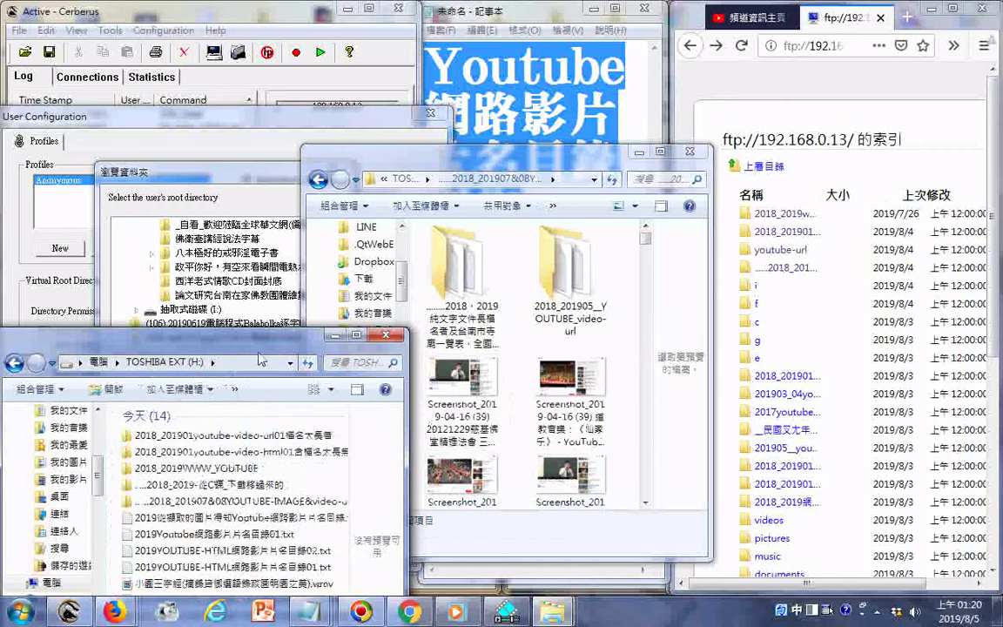
Put the Explorer window away, search the open root directory browser for YOUTUBE-URL on TOSHIBA EXT (H:), and close the browser without choosing a folder.
{"action": "left_click_drag", "start_coordinate": [268, 329], "coordinate": [287, 170]}
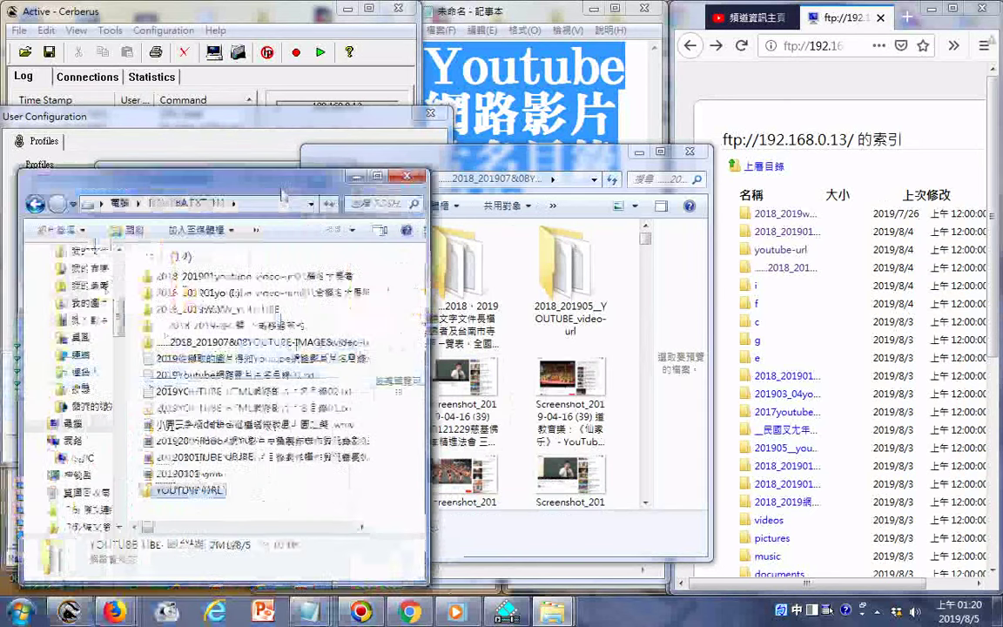
{"action": "left_click", "coordinate": [355, 178]}
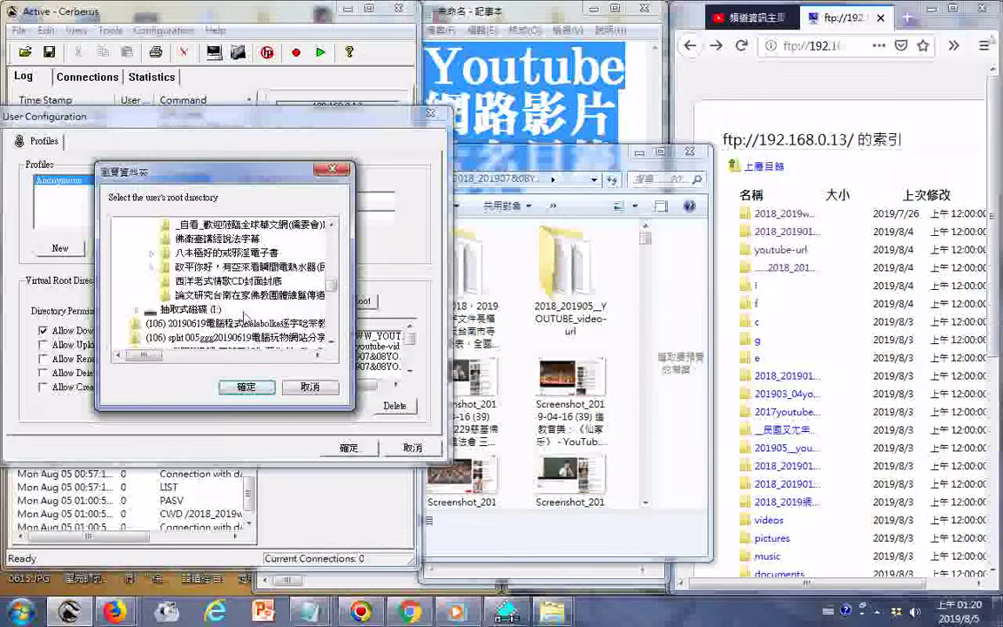
{"action": "scroll", "coordinate": [240, 339], "scroll_direction": "down", "scroll_amount": 5}
{"action": "scroll", "coordinate": [239, 339], "scroll_direction": "down", "scroll_amount": 10}
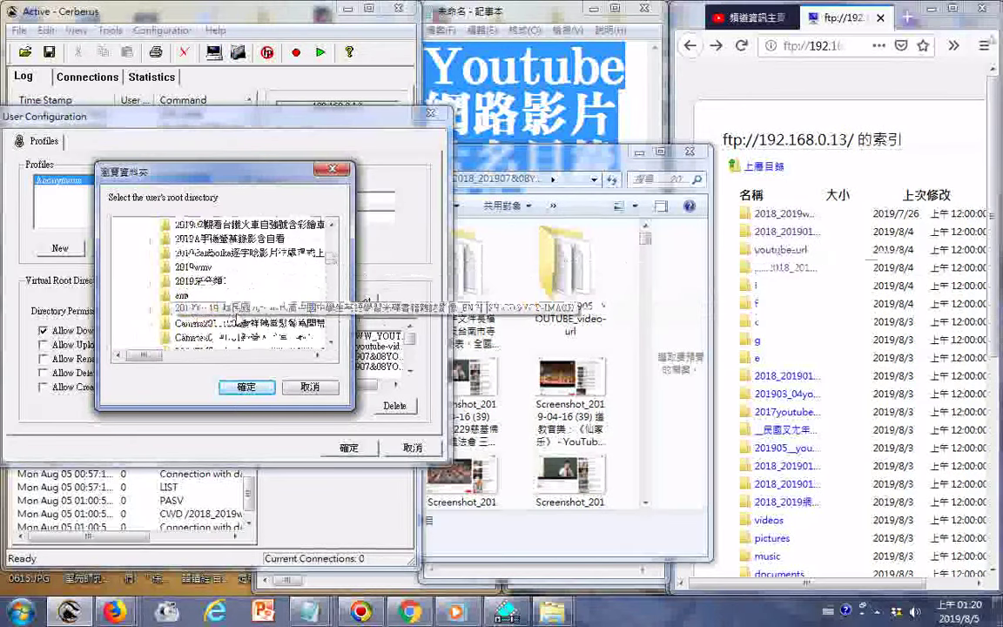
{"action": "scroll", "coordinate": [233, 262], "scroll_direction": "up", "scroll_amount": 10}
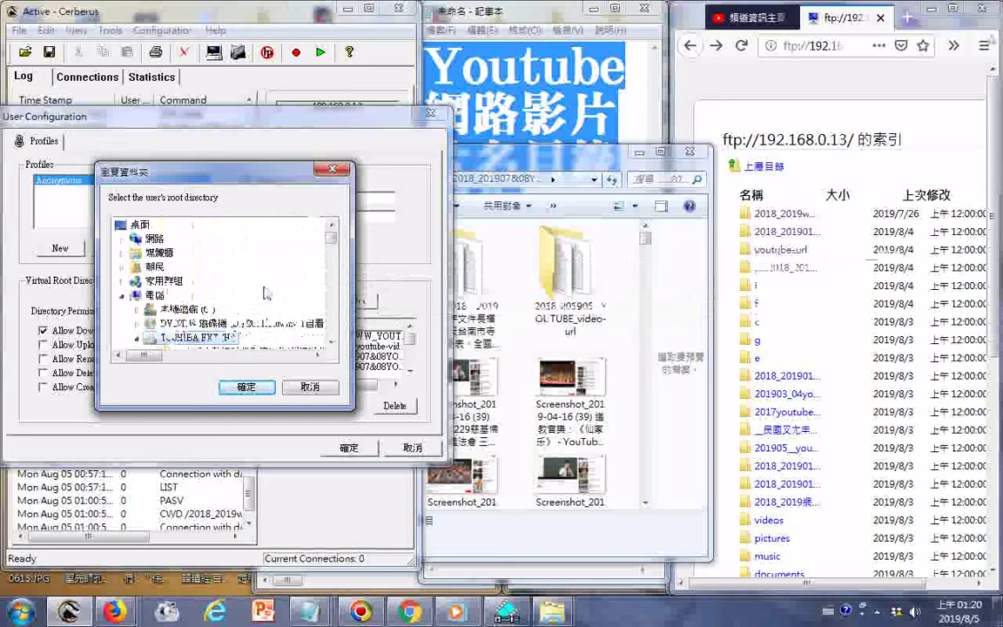
{"action": "scroll", "coordinate": [233, 252], "scroll_direction": "down", "scroll_amount": 2}
{"action": "scroll", "coordinate": [237, 265], "scroll_direction": "down", "scroll_amount": 6}
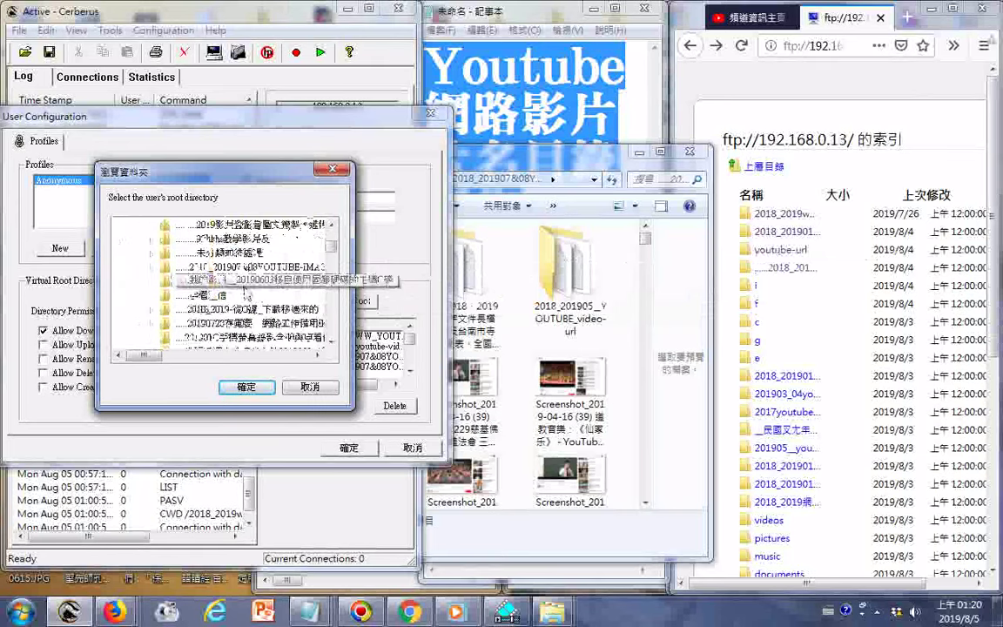
{"action": "scroll", "coordinate": [231, 287], "scroll_direction": "down", "scroll_amount": 2}
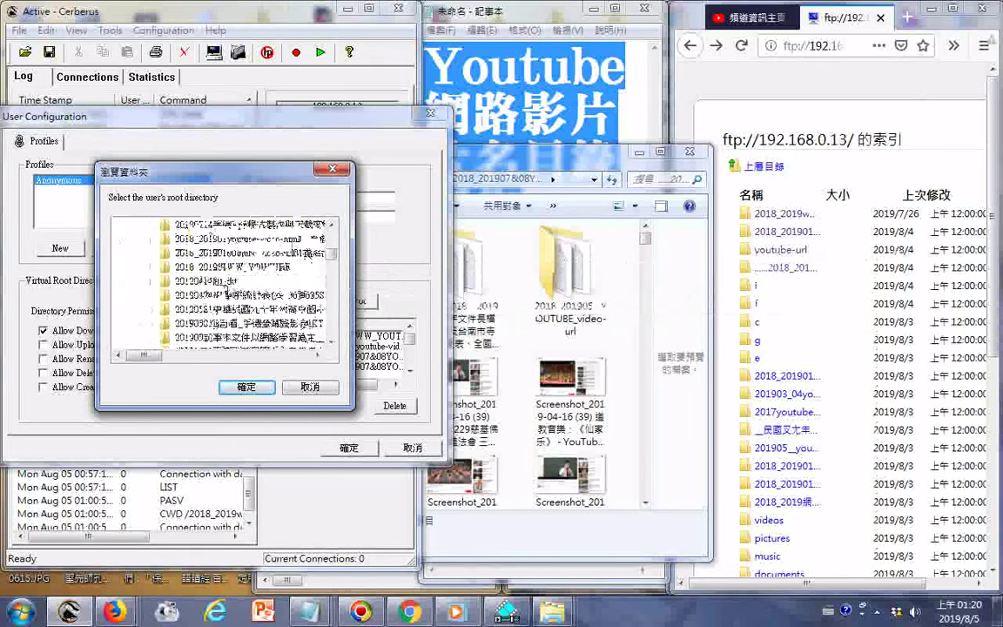
{"action": "scroll", "coordinate": [235, 295], "scroll_direction": "down", "scroll_amount": 4}
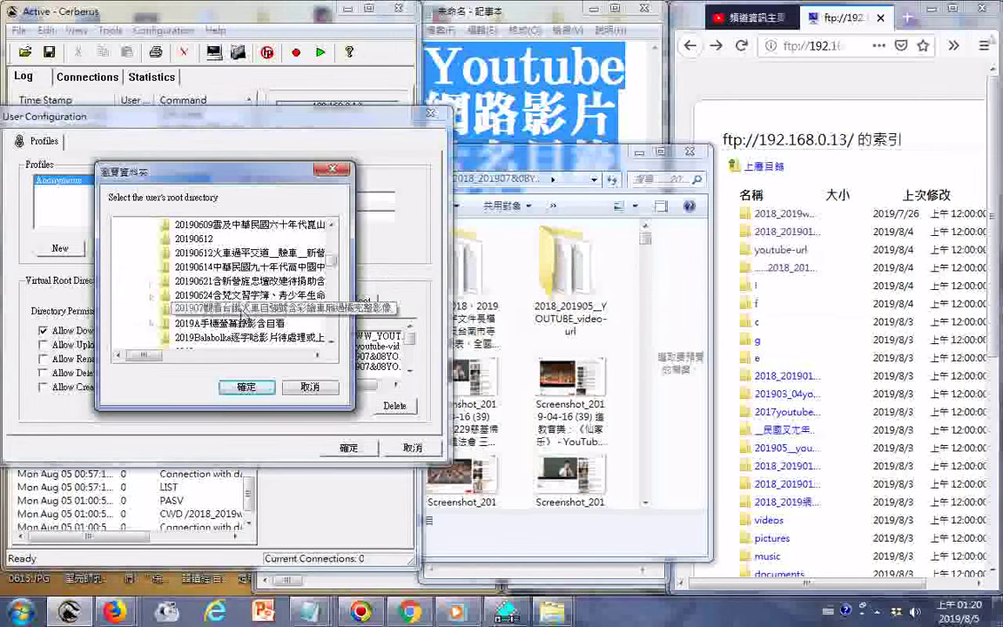
{"action": "scroll", "coordinate": [237, 298], "scroll_direction": "down", "scroll_amount": 5}
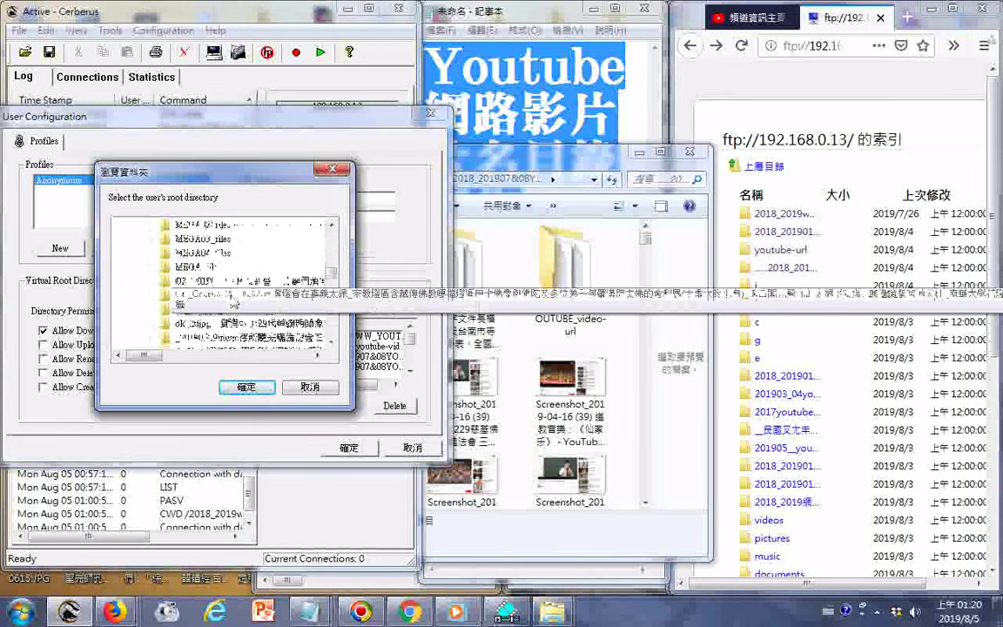
{"action": "scroll", "coordinate": [222, 287], "scroll_direction": "up", "scroll_amount": 3}
{"action": "scroll", "coordinate": [225, 287], "scroll_direction": "down", "scroll_amount": 4}
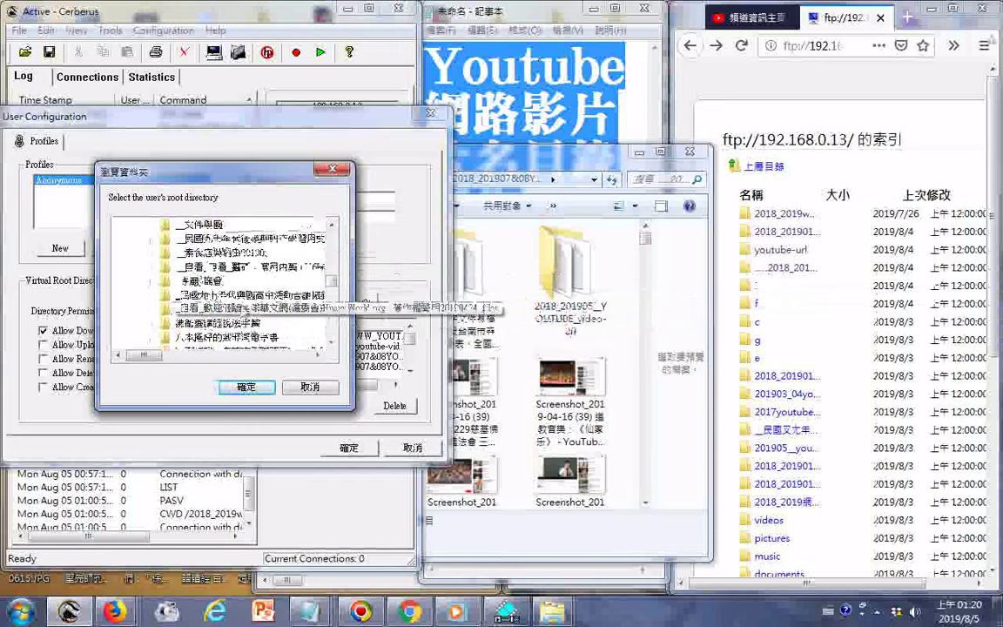
{"action": "left_click", "coordinate": [309, 388]}
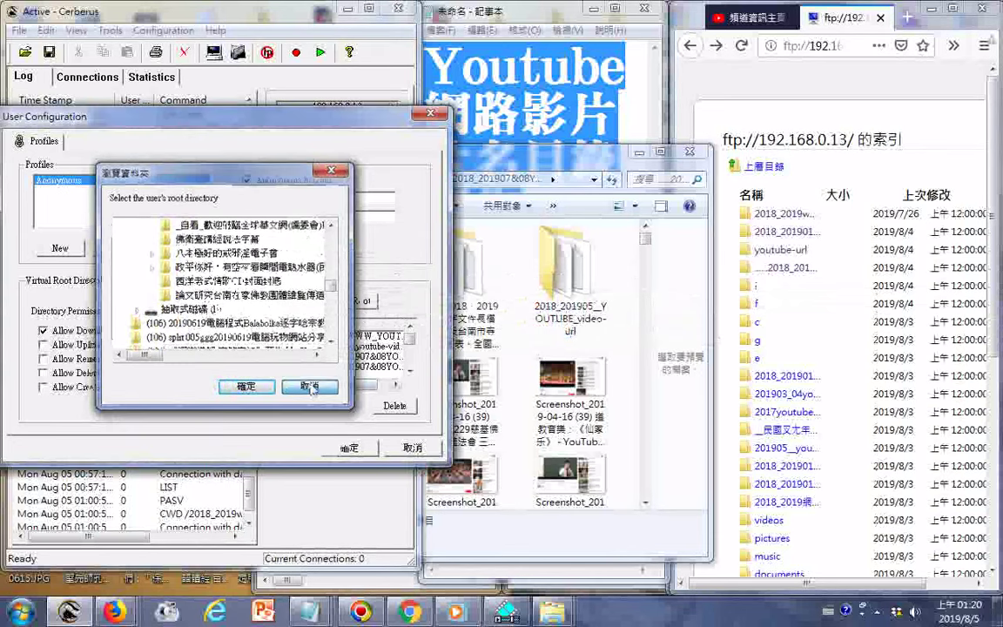
Reopen the root directory browser for the Anonymous profile and choose the YOUTUBE-URL folder on TOSHIBA EXT (H:).
{"action": "left_click", "coordinate": [361, 301]}
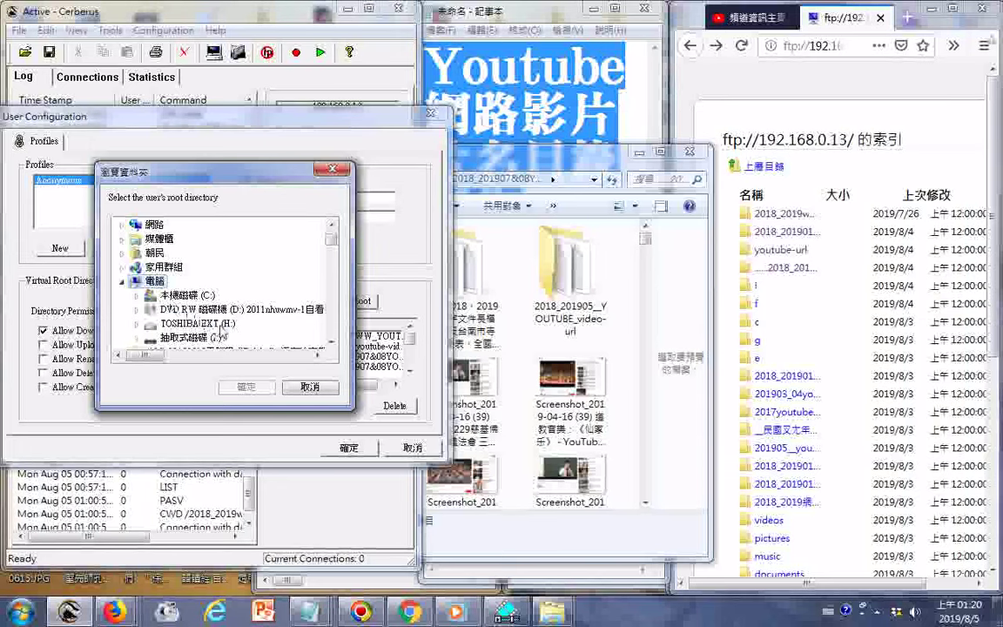
{"action": "double_click", "coordinate": [178, 263]}
{"action": "scroll", "coordinate": [247, 263], "scroll_direction": "down", "scroll_amount": 5}
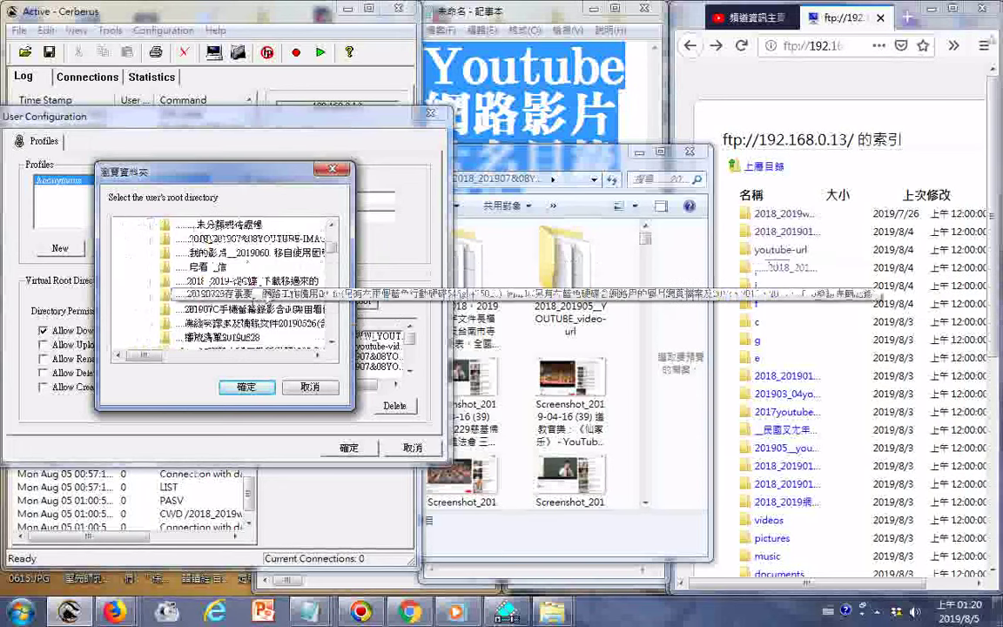
{"action": "scroll", "coordinate": [253, 340], "scroll_direction": "down", "scroll_amount": 5}
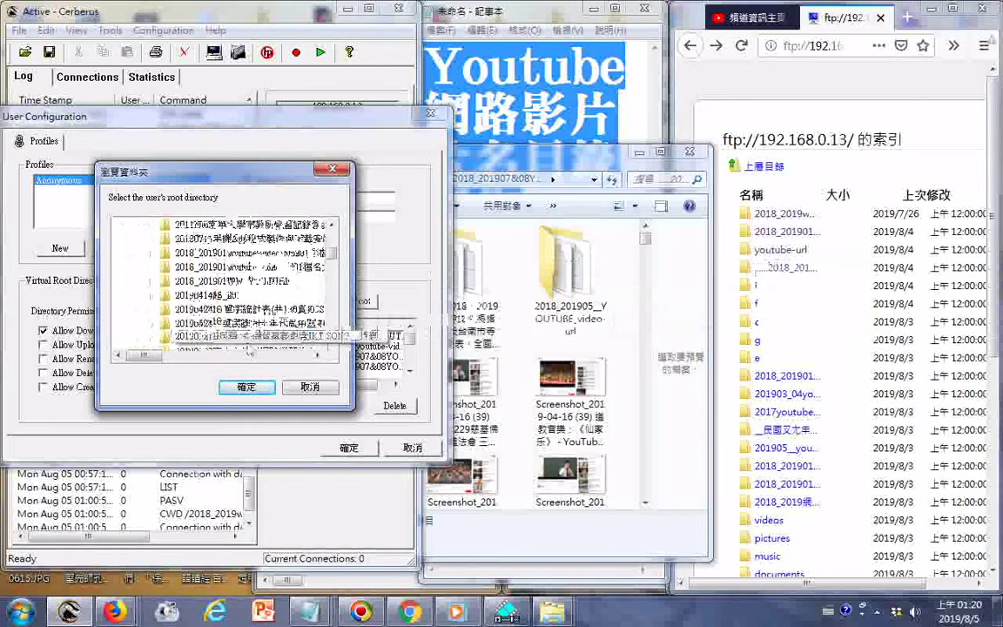
{"action": "scroll", "coordinate": [244, 348], "scroll_direction": "down", "scroll_amount": 5}
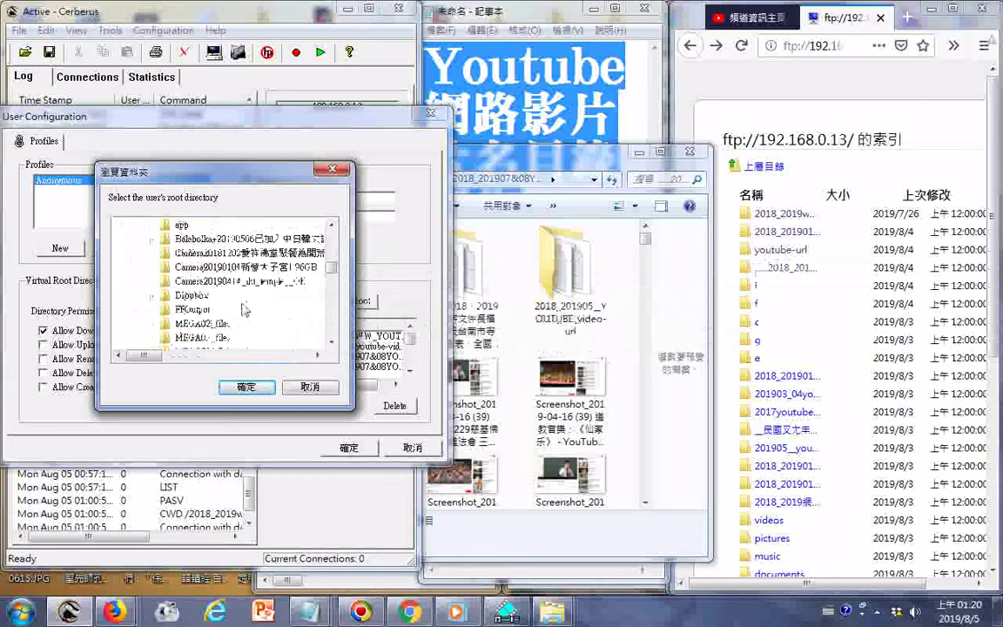
{"action": "scroll", "coordinate": [244, 309], "scroll_direction": "down", "scroll_amount": 3}
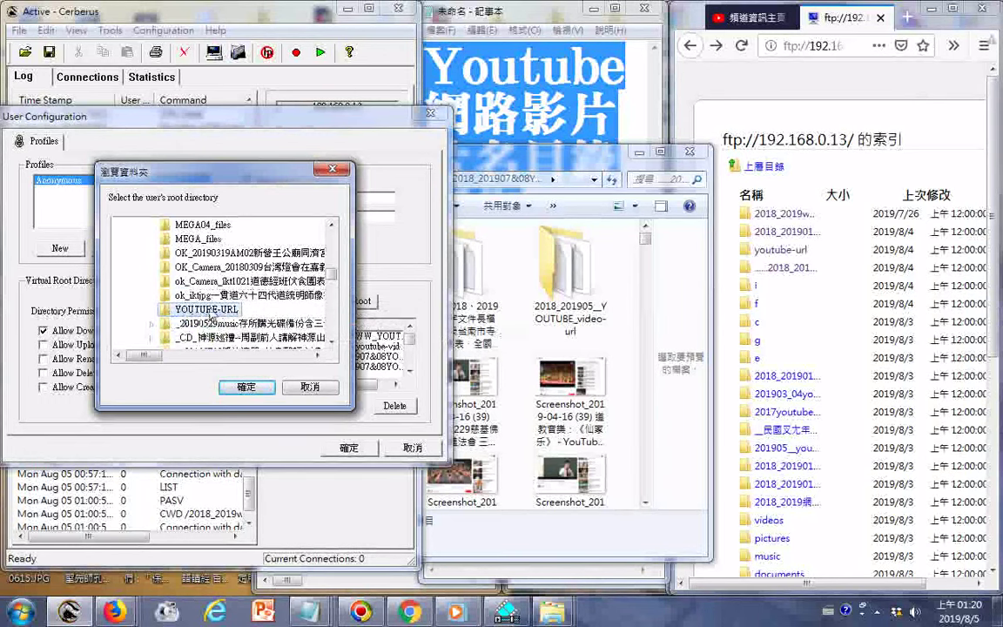
{"action": "left_click", "coordinate": [246, 386]}
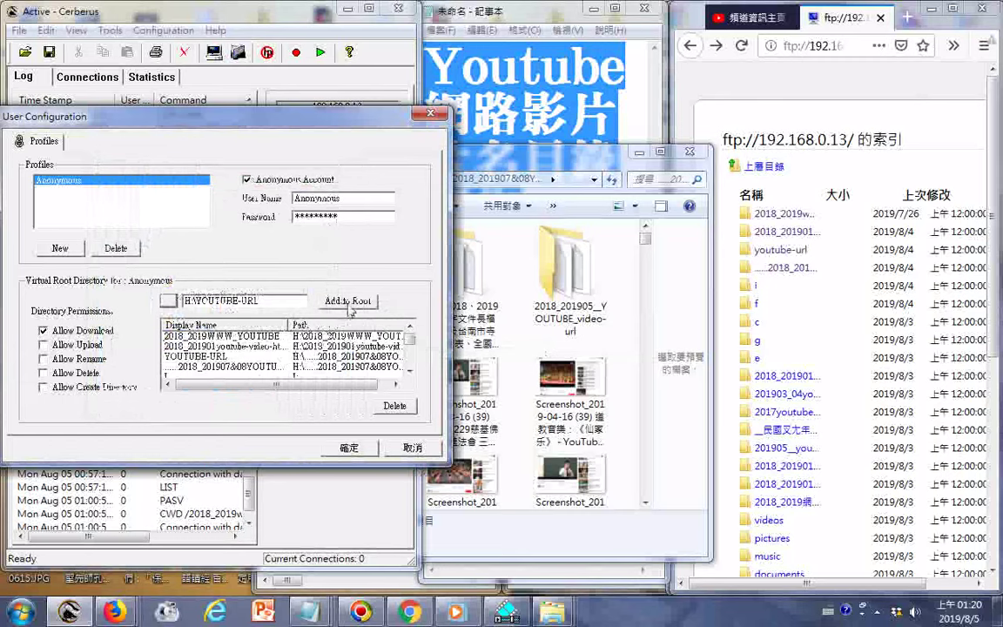
Replace the existing YOUTUBE-URL entry in the Anonymous virtual root with H:\YOUTUBE-URL.
{"action": "left_click", "coordinate": [349, 302]}
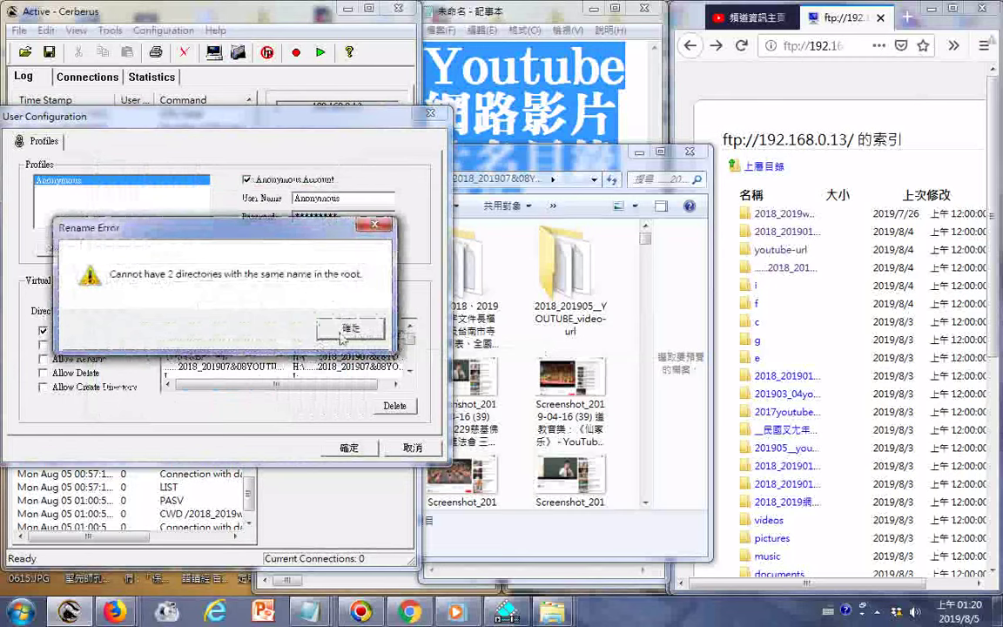
{"action": "left_click", "coordinate": [344, 331]}
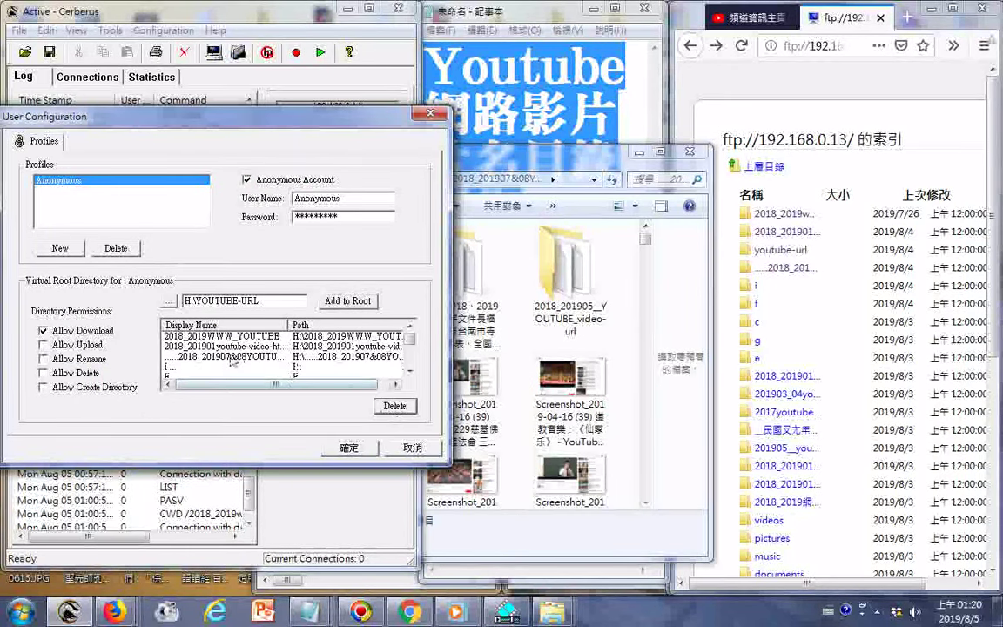
{"action": "left_click", "coordinate": [347, 302]}
Allow downloads for the YOUTUBE-URL root entry and save the changes to the Anonymous profile.
{"action": "left_click", "coordinate": [209, 337]}
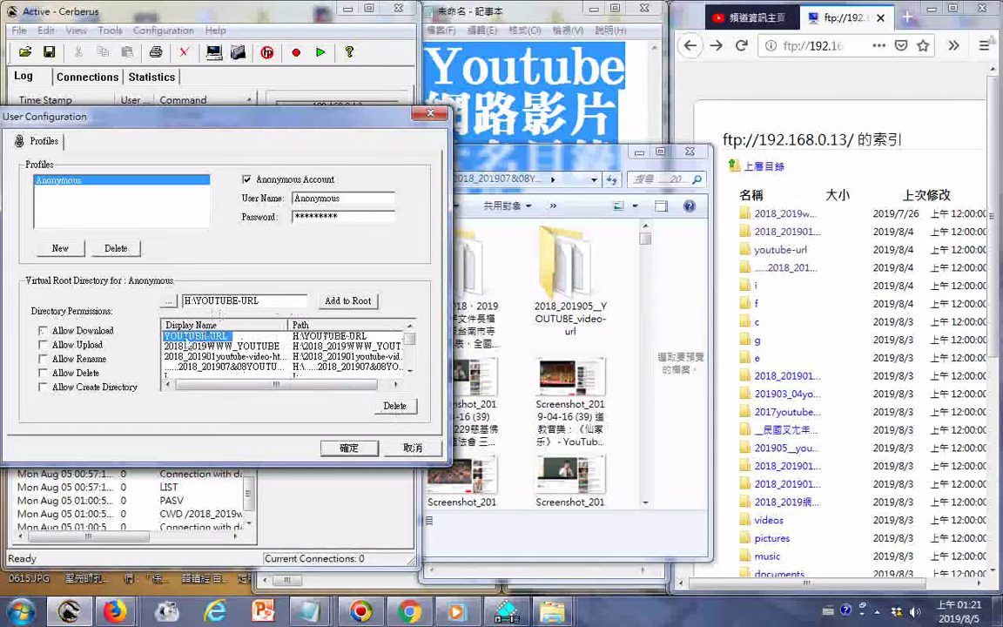
{"action": "left_click", "coordinate": [44, 332]}
{"action": "left_click", "coordinate": [349, 449]}
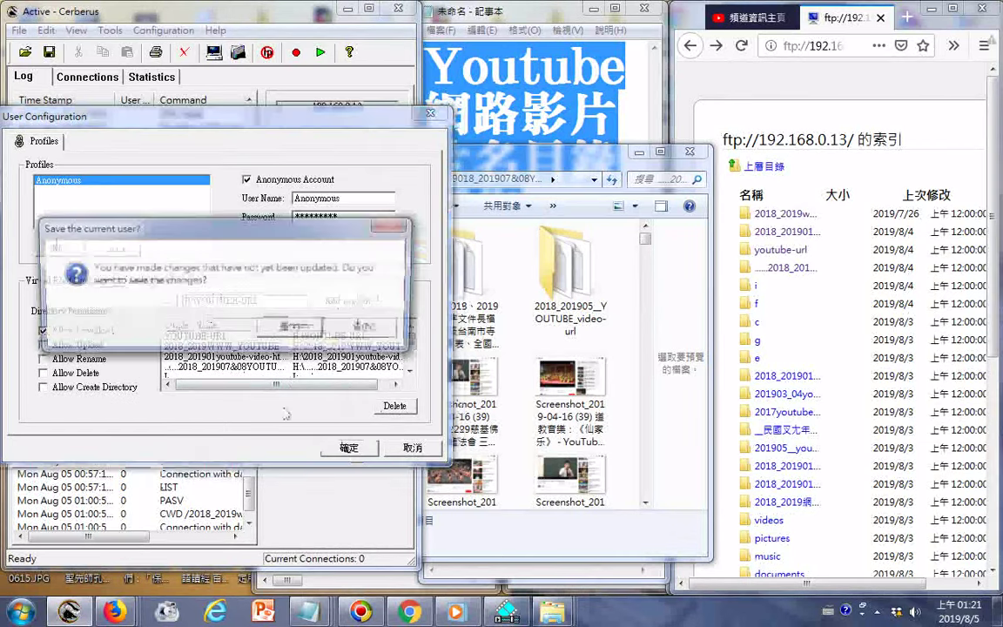
{"action": "left_click", "coordinate": [287, 331]}
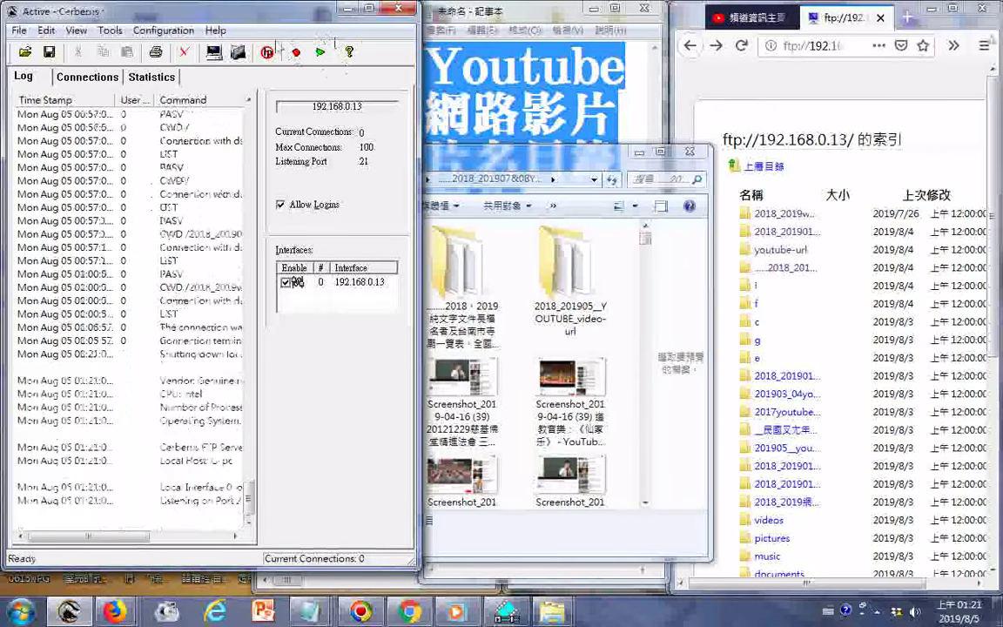
Switch to Firefox, reload the FTP index of 192.168.0.13 and open its youtube-url folder in a maximized window.
{"action": "left_click", "coordinate": [741, 45]}
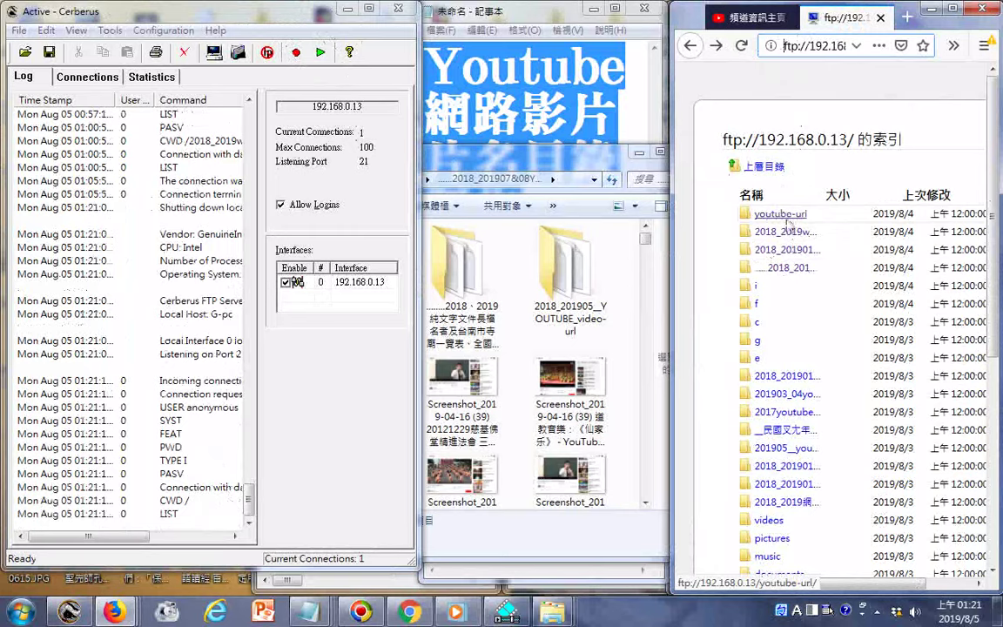
{"action": "left_click", "coordinate": [781, 214]}
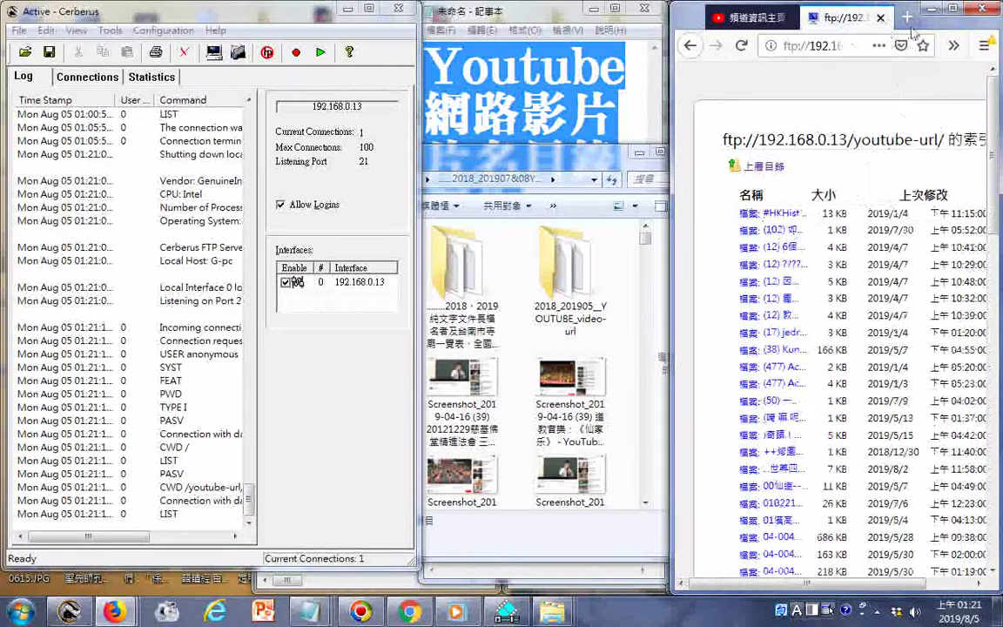
{"action": "left_click", "coordinate": [955, 9]}
Copy the entire youtube-url file listing and paste it into a new Notepad document.
{"action": "scroll", "coordinate": [929, 76], "scroll_direction": "down", "scroll_amount": 10}
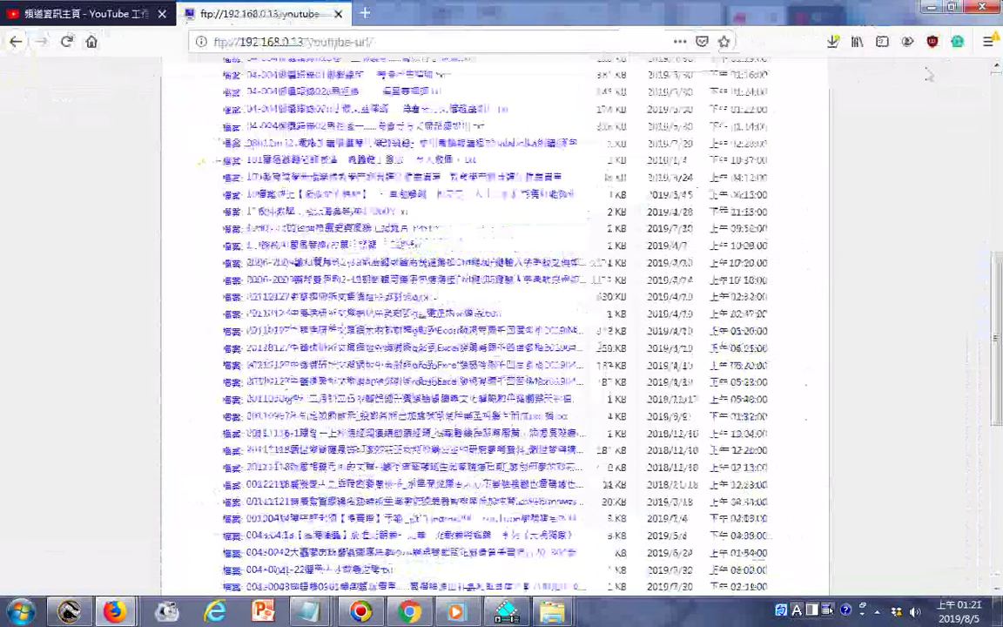
{"action": "key", "text": "ctrl+a"}
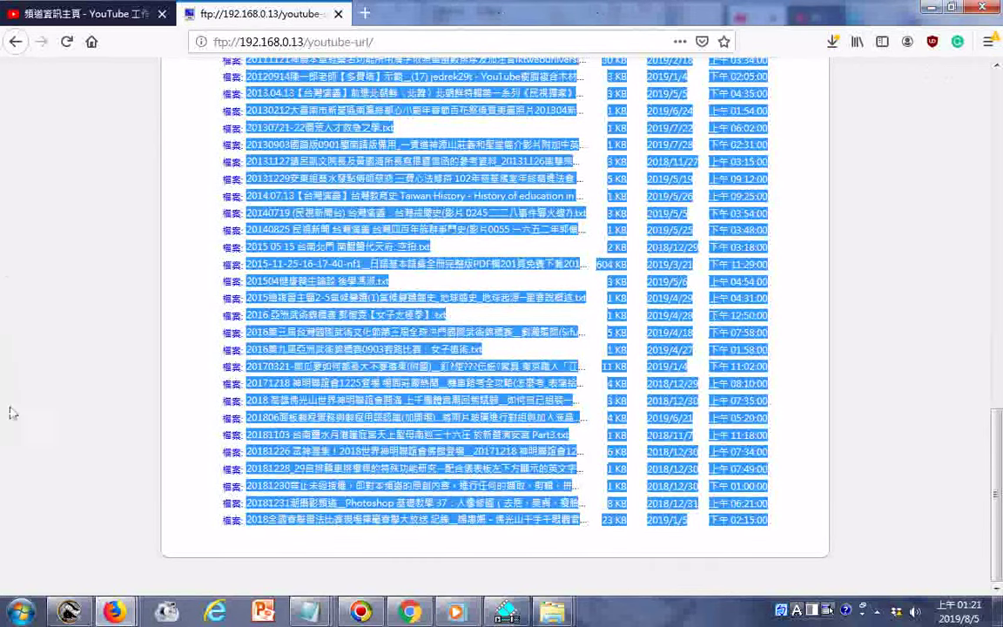
{"action": "left_click", "coordinate": [35, 616]}
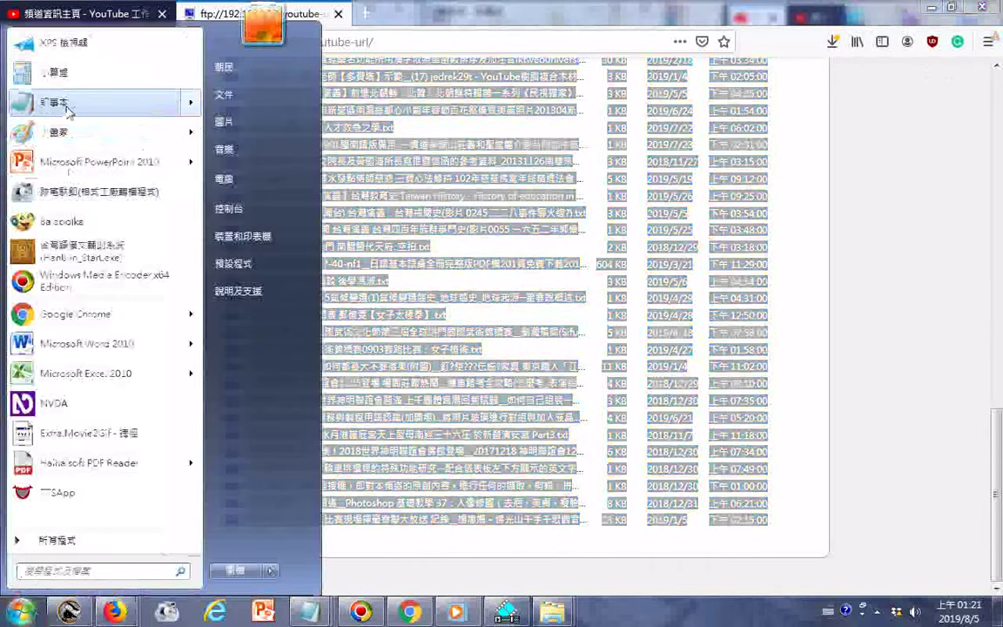
{"action": "left_click", "coordinate": [68, 102]}
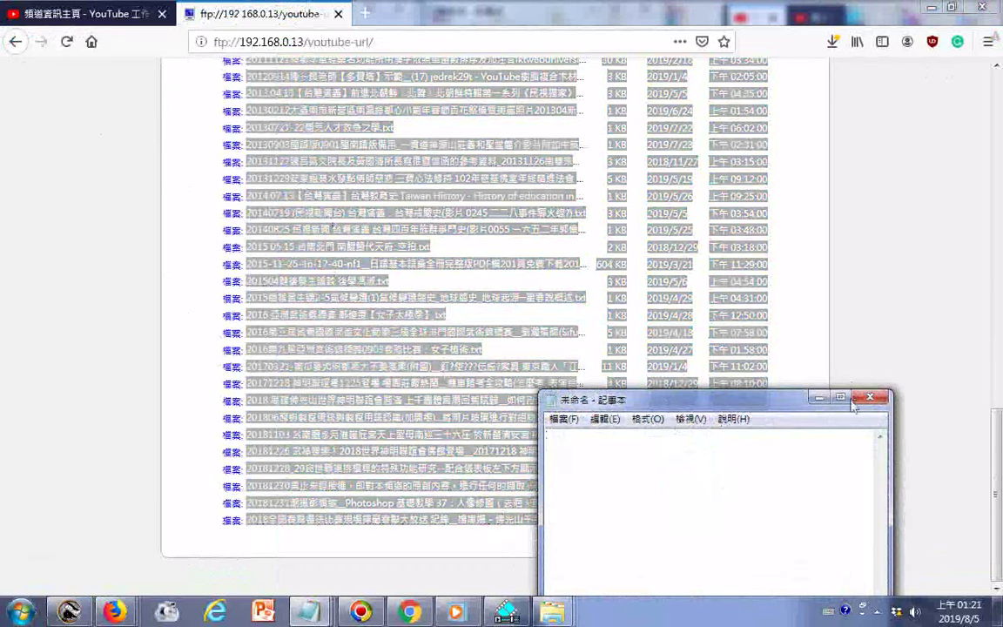
{"action": "left_click", "coordinate": [930, 8]}
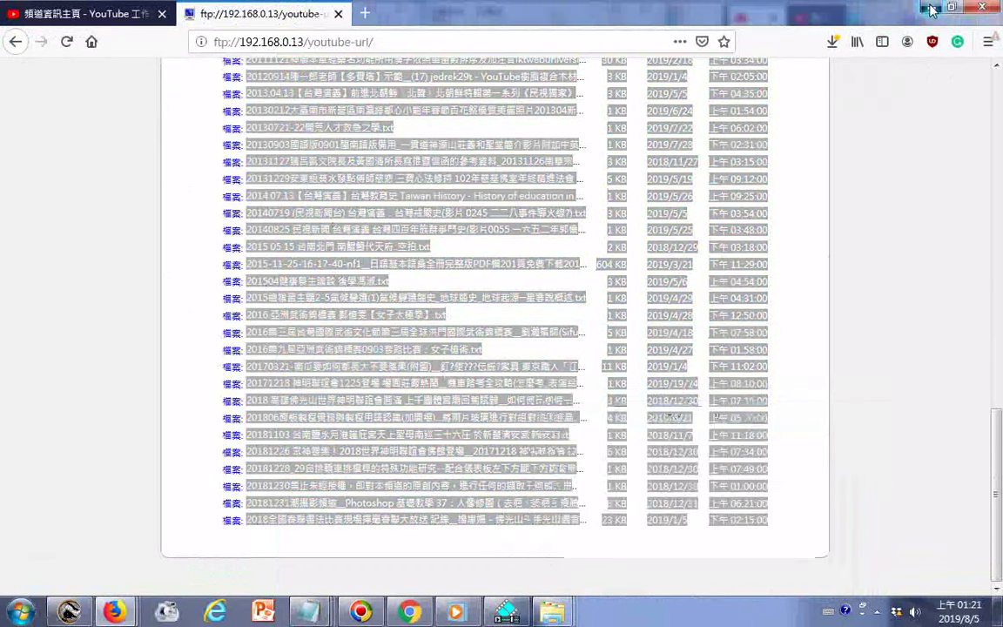
{"action": "left_click", "coordinate": [930, 8]}
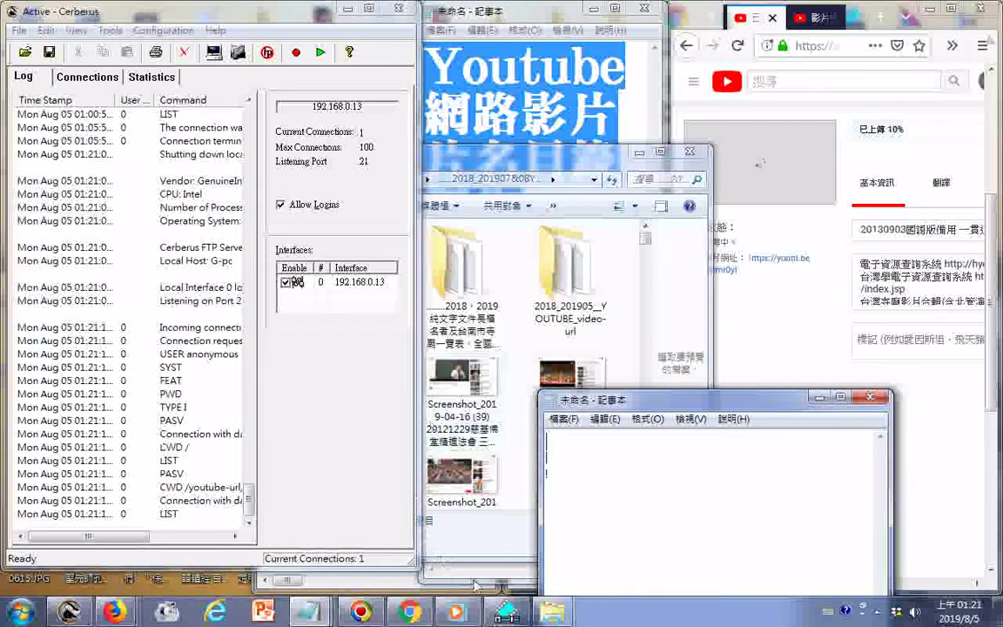
{"action": "right_click", "coordinate": [454, 492]}
{"action": "left_click", "coordinate": [493, 342]}
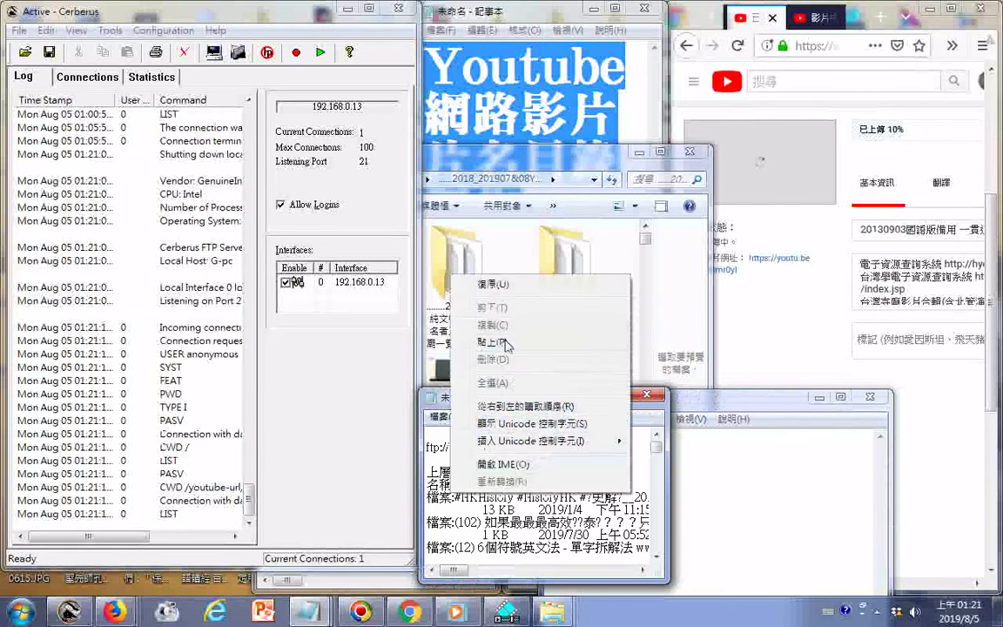
Copy the FTP address of the youtube-url folder from its Firefox window and restore that window to its smaller size.
{"action": "left_click", "coordinate": [819, 45]}
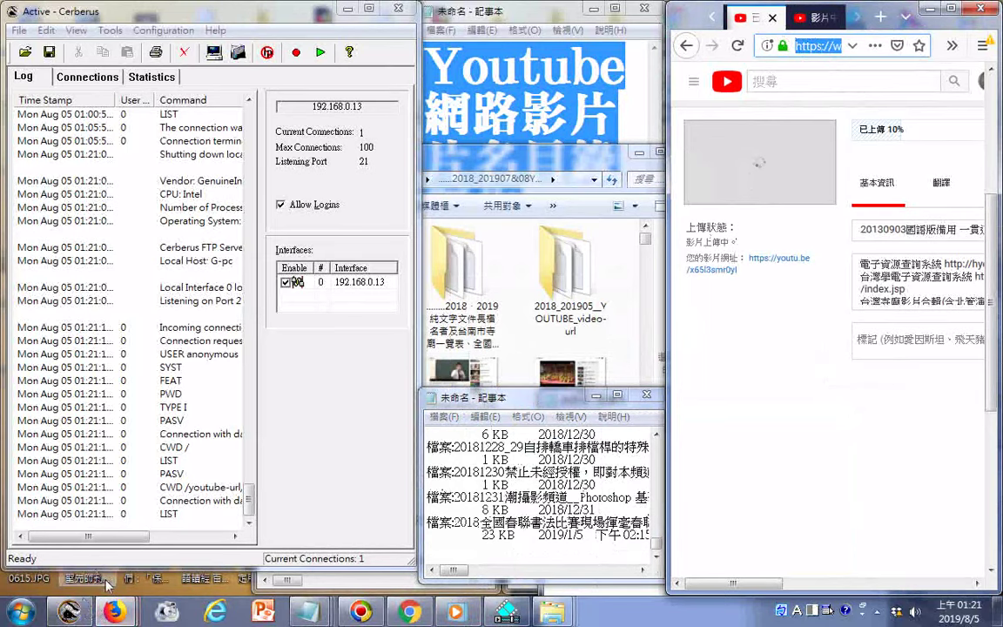
{"action": "left_click", "coordinate": [112, 610]}
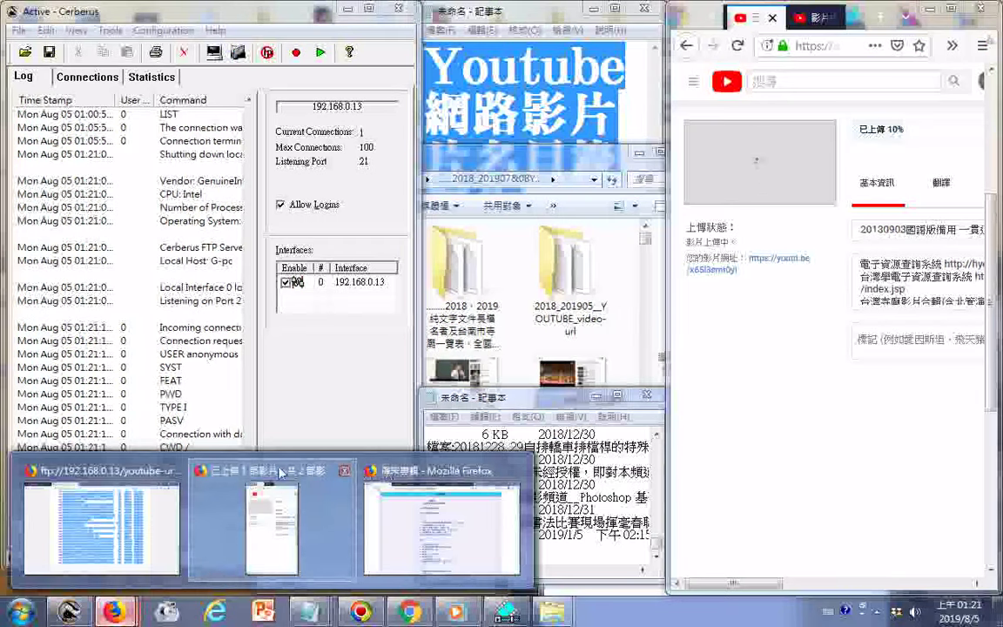
{"action": "left_click", "coordinate": [134, 473]}
{"action": "right_click", "coordinate": [371, 44]}
{"action": "left_click", "coordinate": [387, 88]}
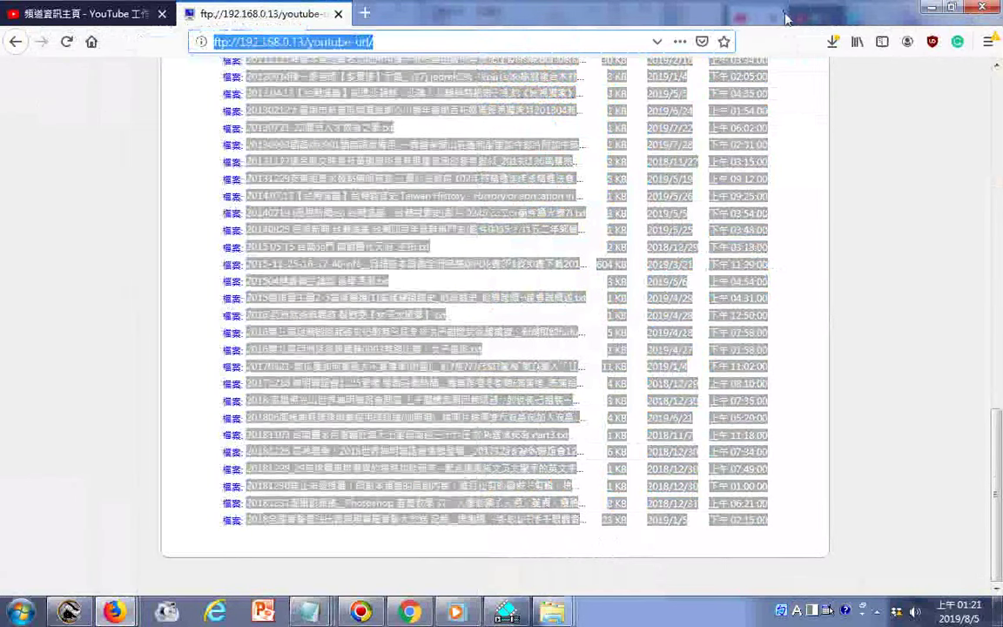
{"action": "double_click", "coordinate": [786, 17]}
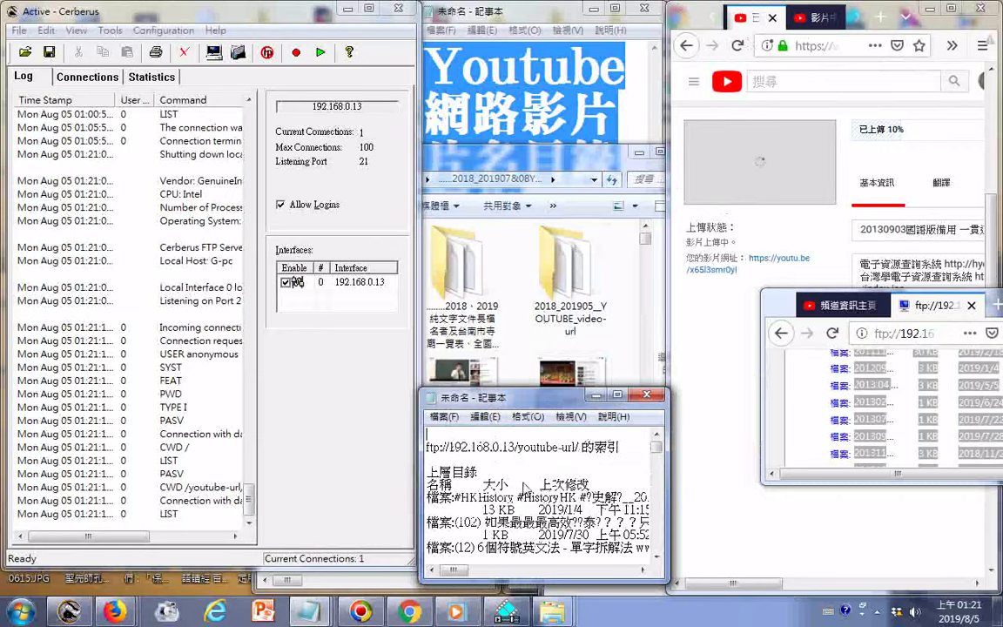
Switch to the Notepad listing and paste the FTP address after 上層目錄 and on the blank first line.
{"action": "right_click", "coordinate": [523, 482]}
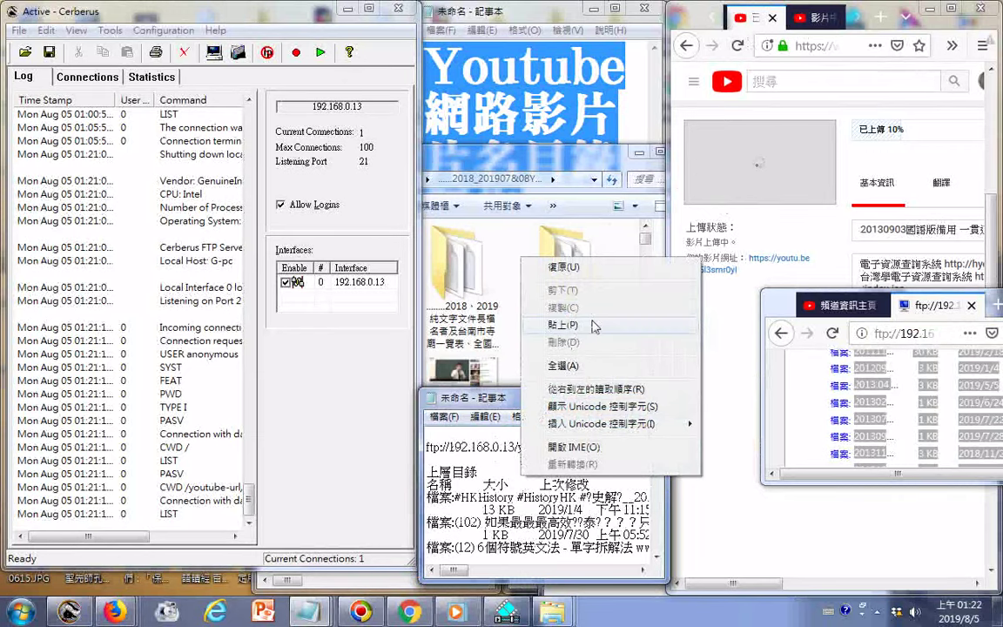
{"action": "left_click", "coordinate": [581, 347]}
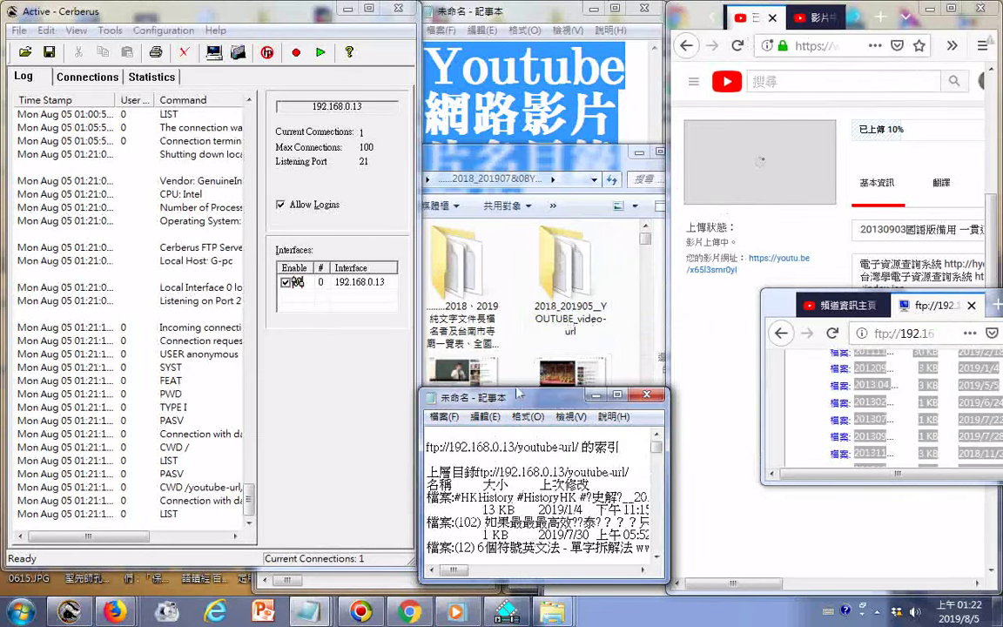
{"action": "left_click", "coordinate": [431, 434]}
{"action": "right_click", "coordinate": [431, 434]}
{"action": "left_click", "coordinate": [504, 254]}
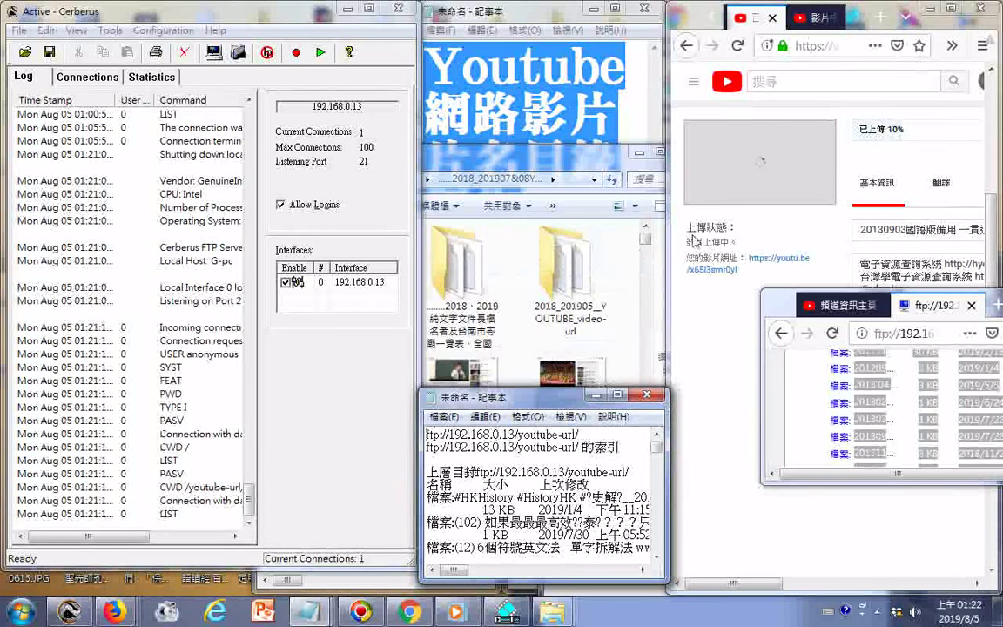
Label the address on the first line with "下載的網址: " and delete the extra address following 上層目錄.
{"action": "key", "text": "8"}
{"action": "key", "text": "4"}
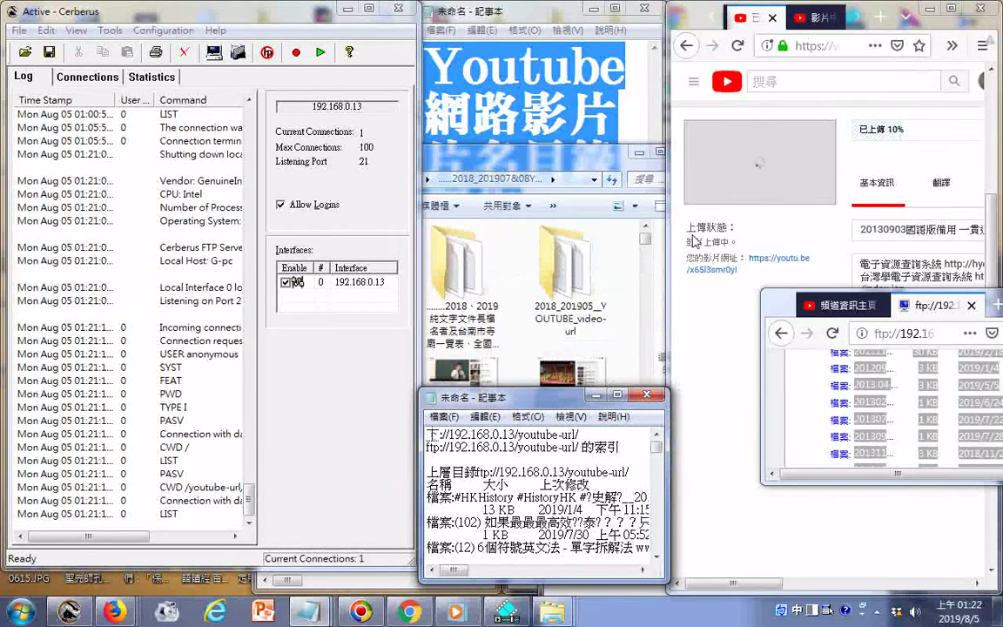
{"action": "key", "text": "4"}
{"action": "key", "text": "2"}
{"action": "type", "text": "網址: ftp"}
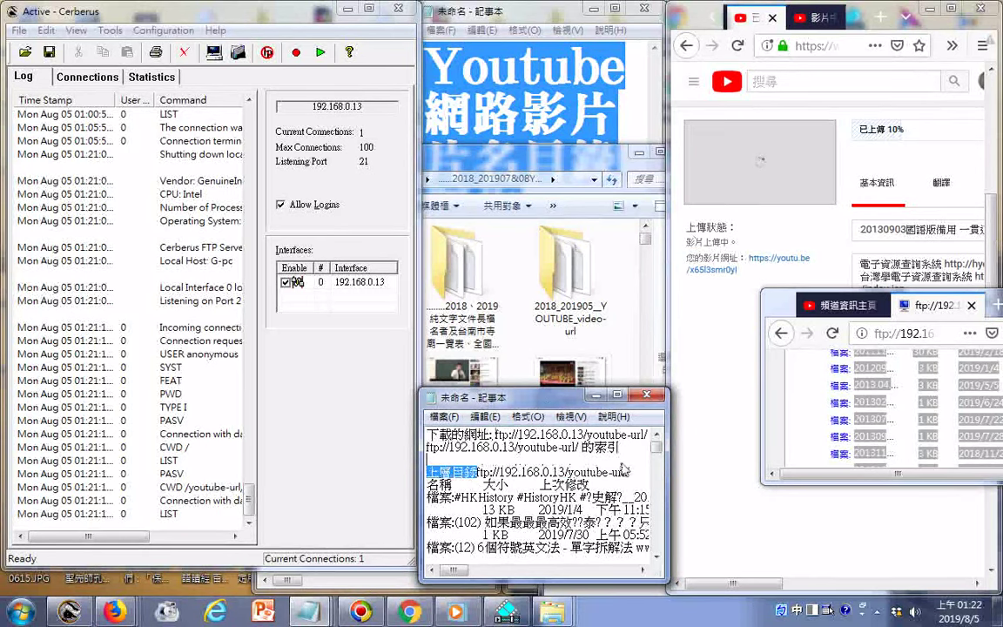
{"action": "left_click_drag", "start_coordinate": [478, 471], "coordinate": [629, 471]}
{"action": "key", "text": "Return"}
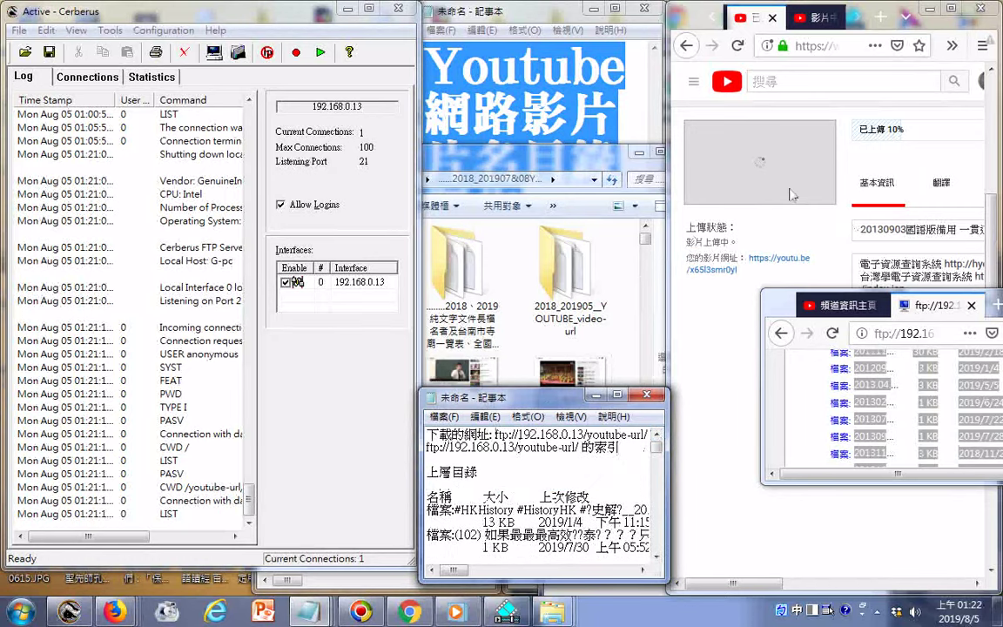
Start saving the listing on H: under the new file name 2019Youtube網路影片片名目錄01NEW.txt.
{"action": "left_click", "coordinate": [442, 416]}
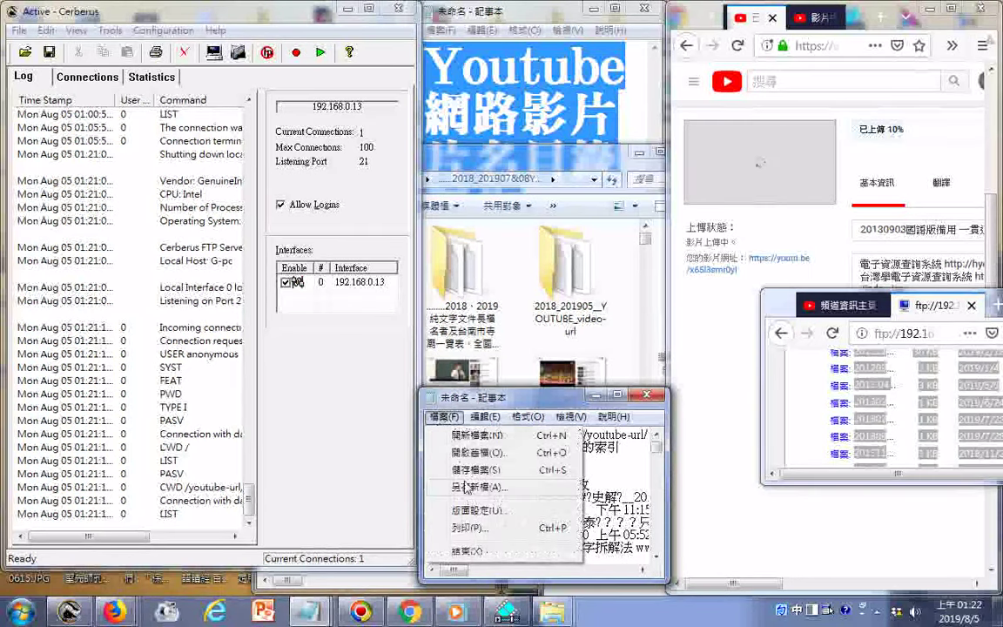
{"action": "left_click", "coordinate": [470, 487]}
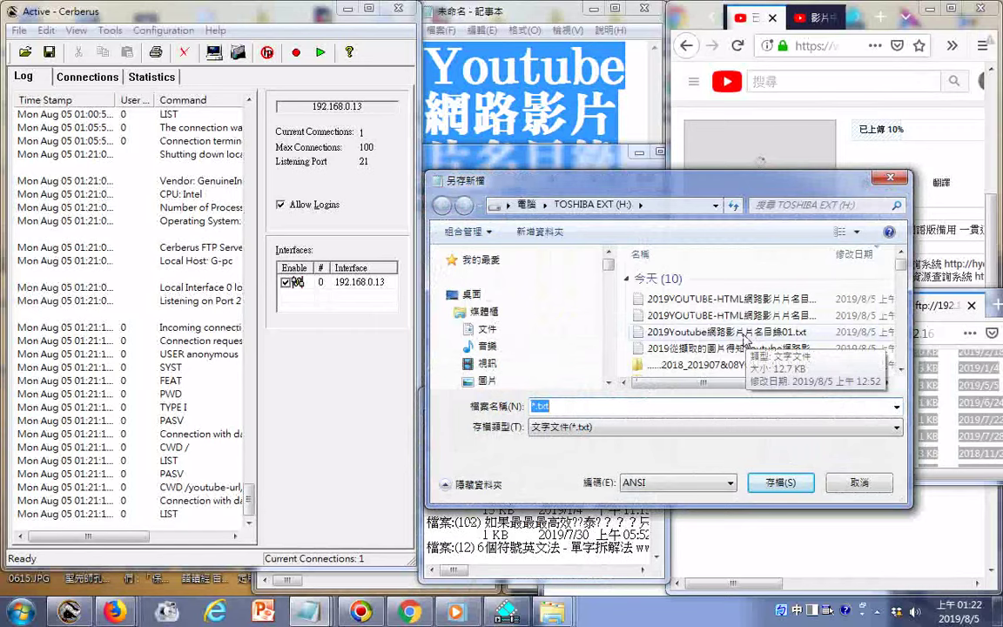
{"action": "left_click", "coordinate": [741, 335]}
{"action": "left_click", "coordinate": [679, 406]}
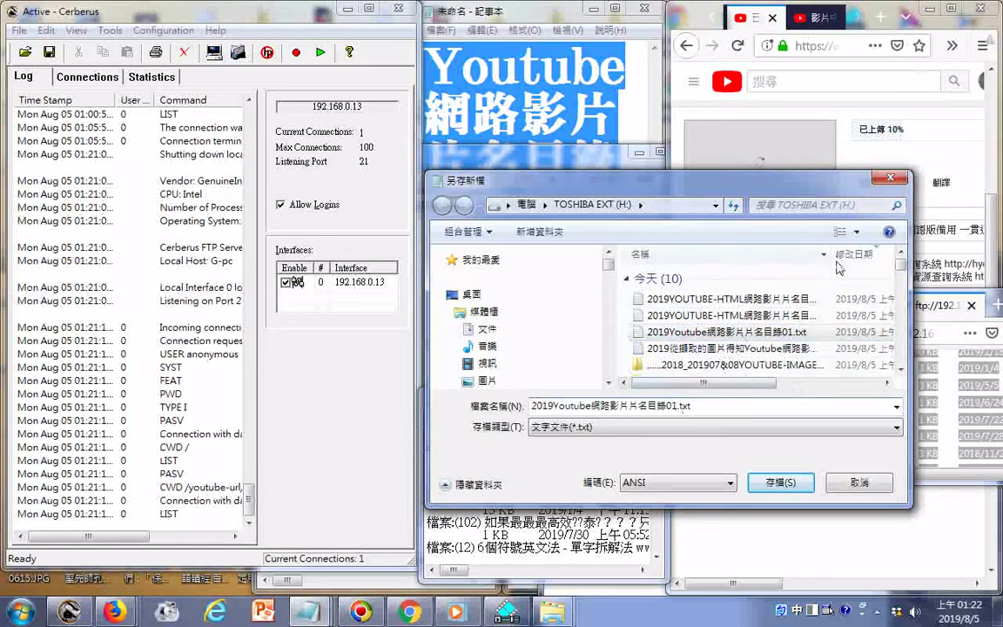
{"action": "type", "text": "N"}
{"action": "type", "text": "EW"}
Set the encoding of the text file being saved to Unicode.
{"action": "key", "text": "alt+e"}
{"action": "key", "text": "alt+Down"}
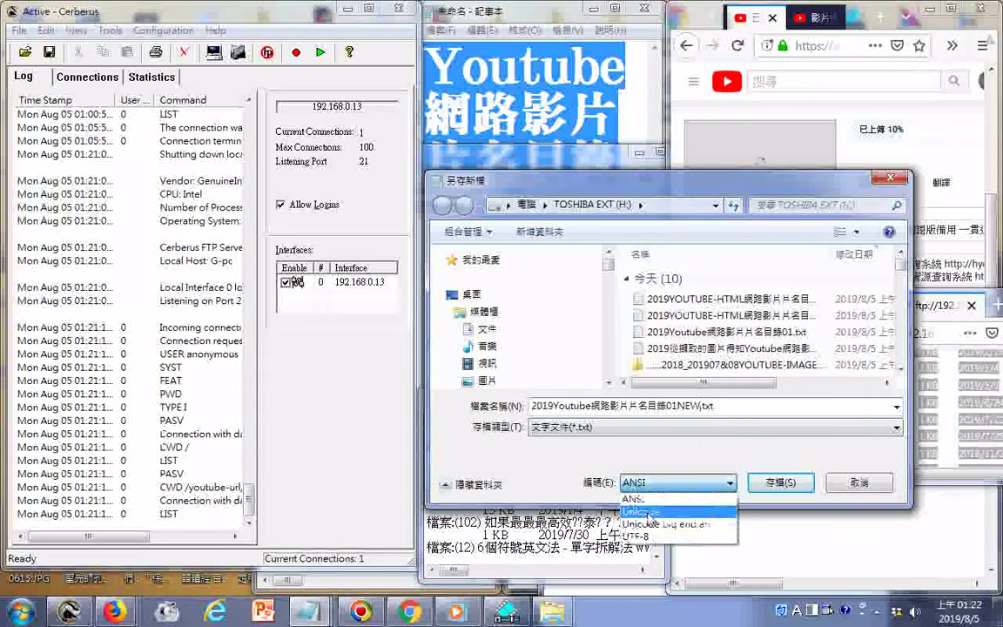
{"action": "key", "text": "Down"}
{"action": "key", "text": "Return"}
{"action": "key", "text": "alt+n"}
Copy the text "Youtube網路影片片名目錄" out of the file name and save the file.
{"action": "left_click", "coordinate": [550, 406]}
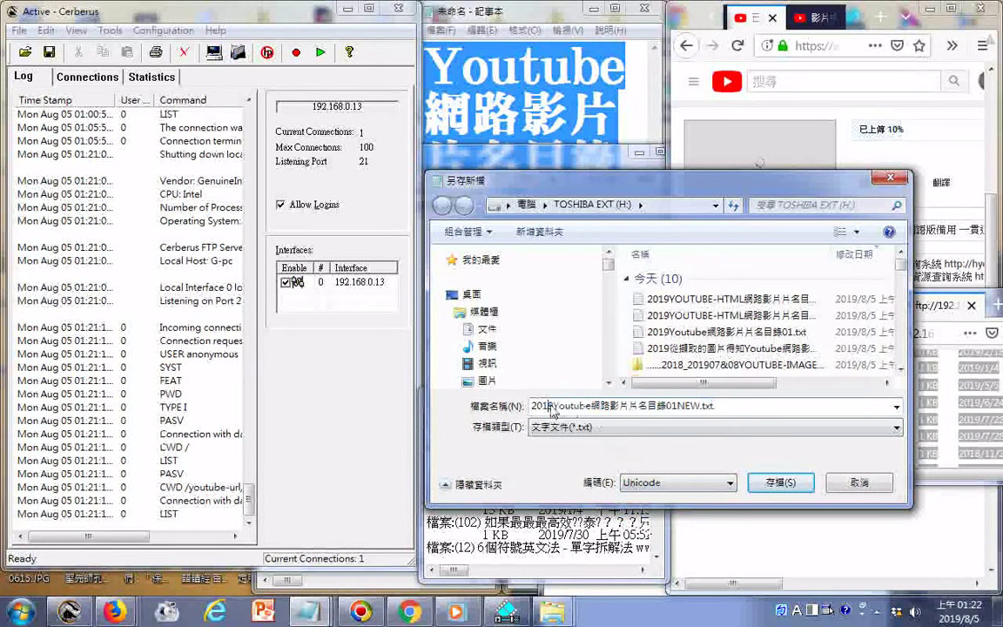
{"action": "left_click_drag", "start_coordinate": [552, 407], "coordinate": [664, 416]}
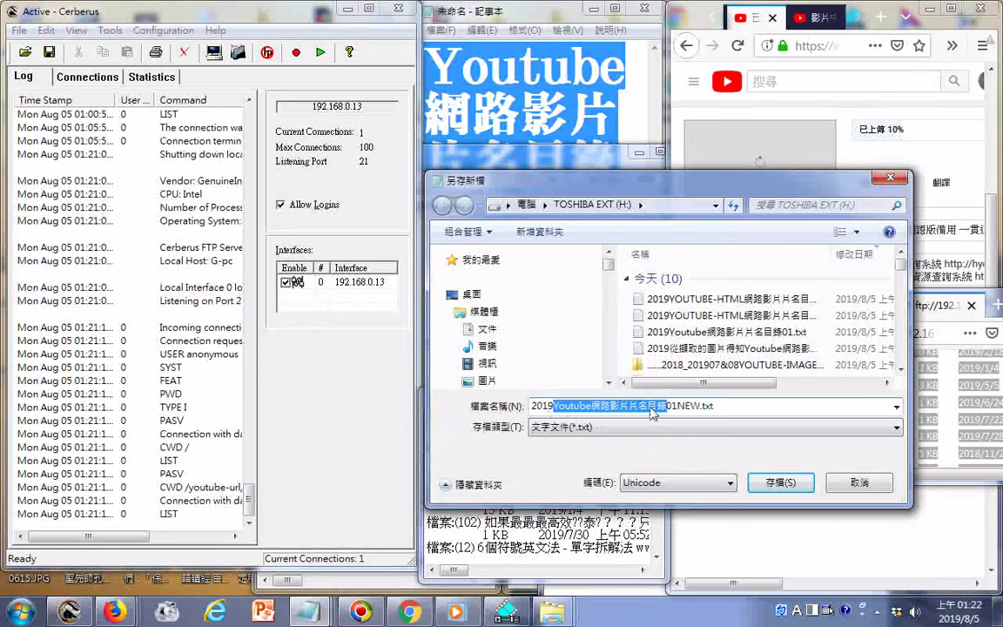
{"action": "right_click", "coordinate": [651, 414]}
{"action": "left_click", "coordinate": [625, 218]}
{"action": "left_click", "coordinate": [792, 493]}
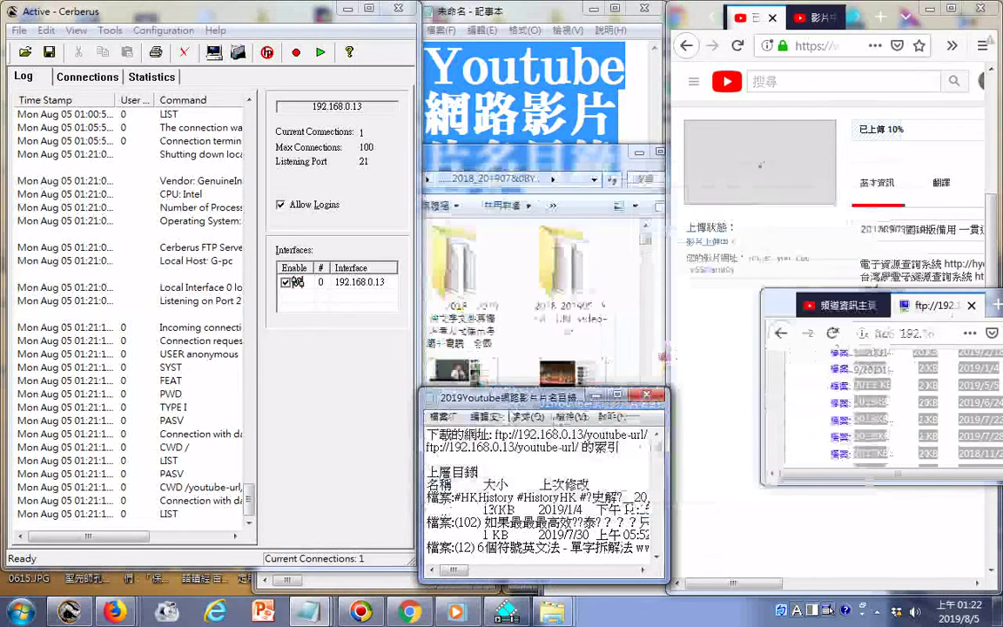
Append "(Youtube網路影片片名目錄)" after 上層目錄 using the copied title, and save the document.
{"action": "left_click", "coordinate": [515, 471]}
{"action": "right_click", "coordinate": [514, 471]}
{"action": "left_click", "coordinate": [540, 318]}
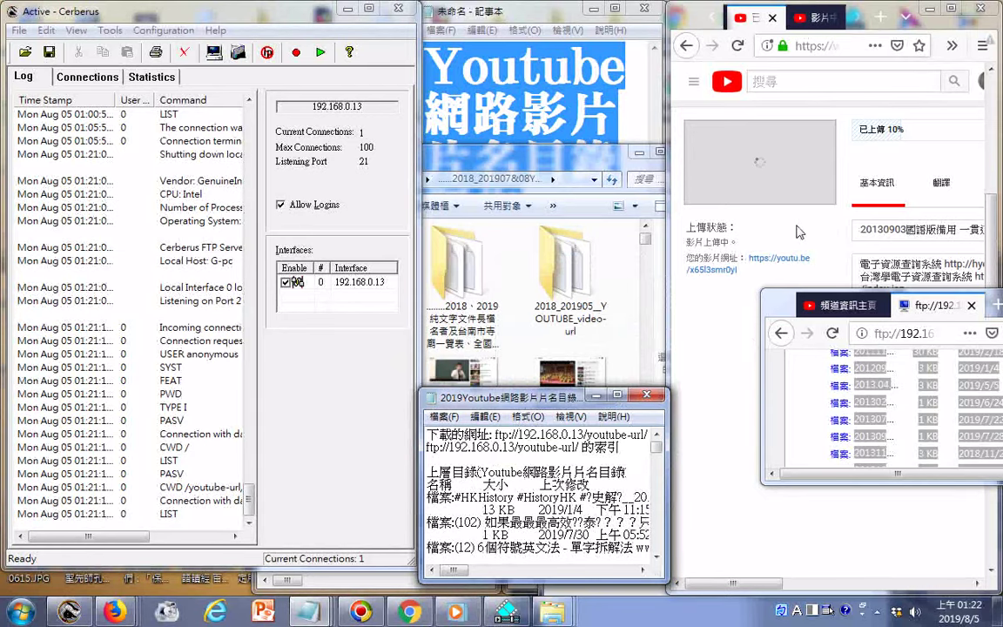
{"action": "left_click", "coordinate": [443, 416]}
{"action": "left_click", "coordinate": [461, 465]}
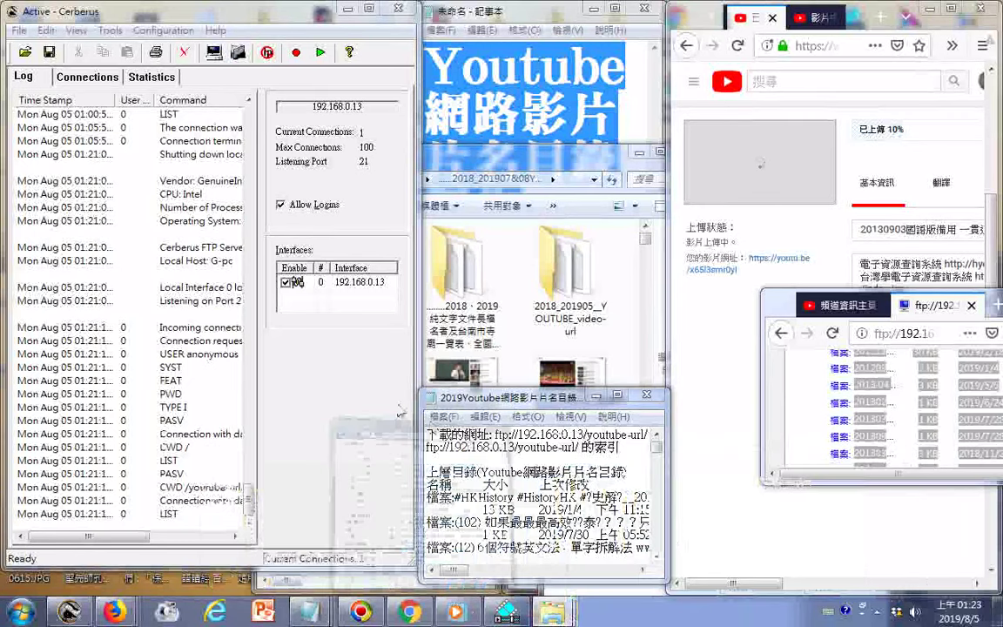
Compare 2019Youtube網路影片片名目錄01NEW.txt with the earlier 2019Youtube網路影片片名目錄01.txt in the H: drive folder.
{"action": "left_click", "coordinate": [233, 508]}
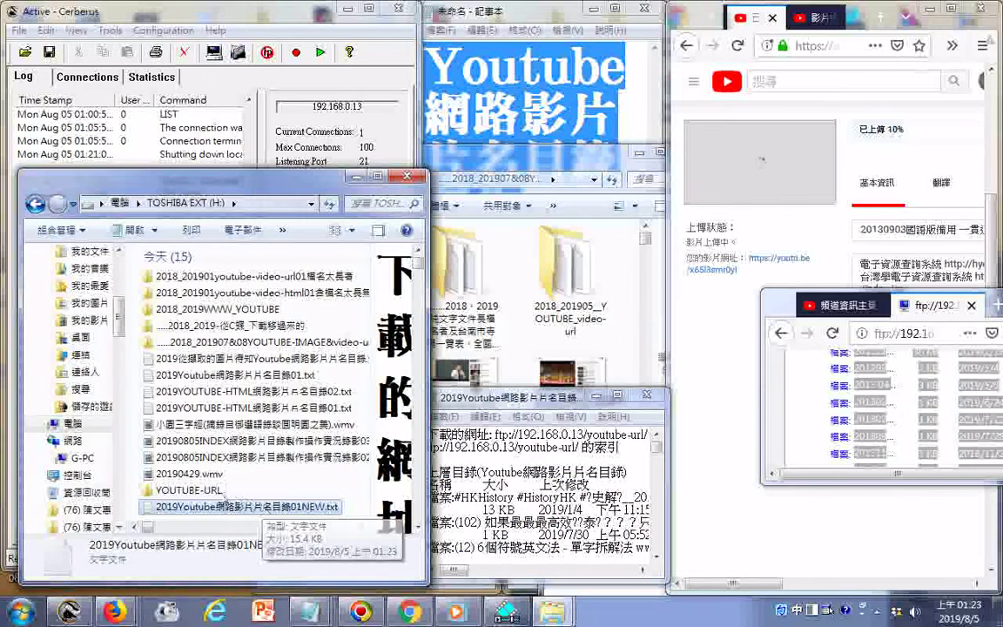
{"action": "left_click", "coordinate": [276, 376]}
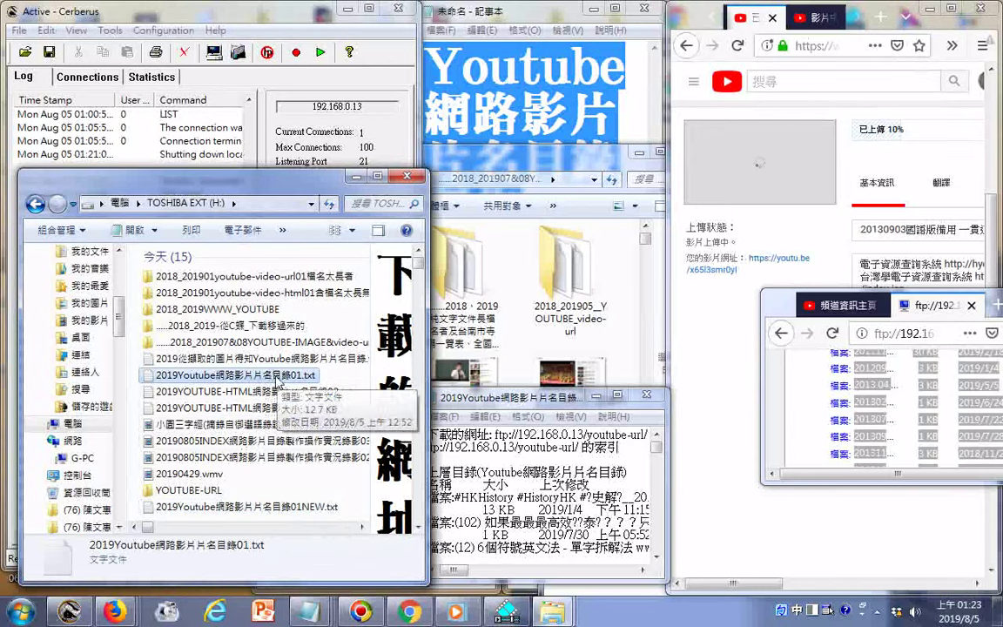
{"action": "left_click", "coordinate": [235, 508]}
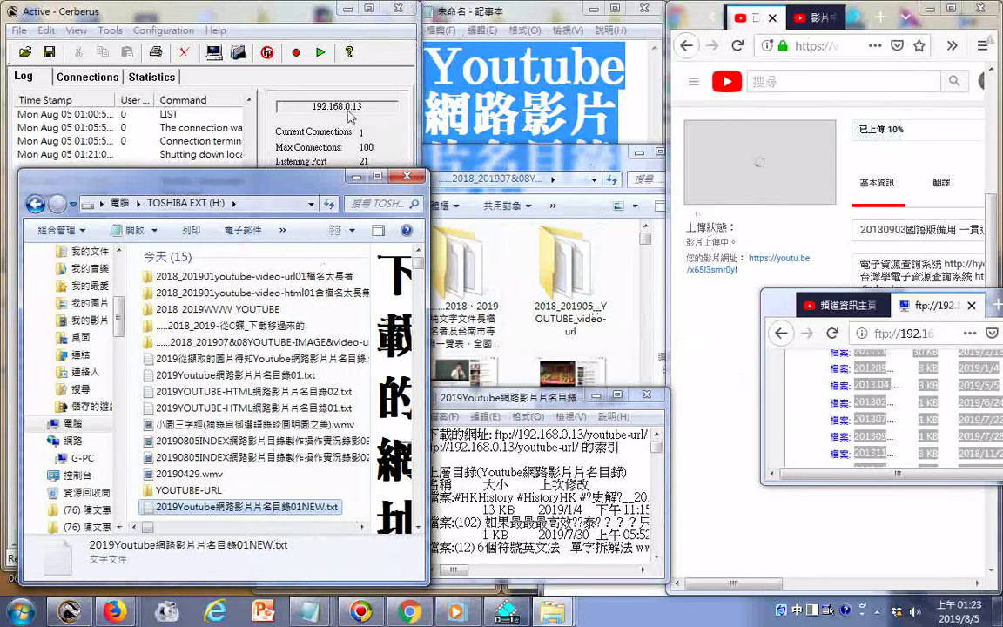
{"action": "left_click", "coordinate": [318, 163]}
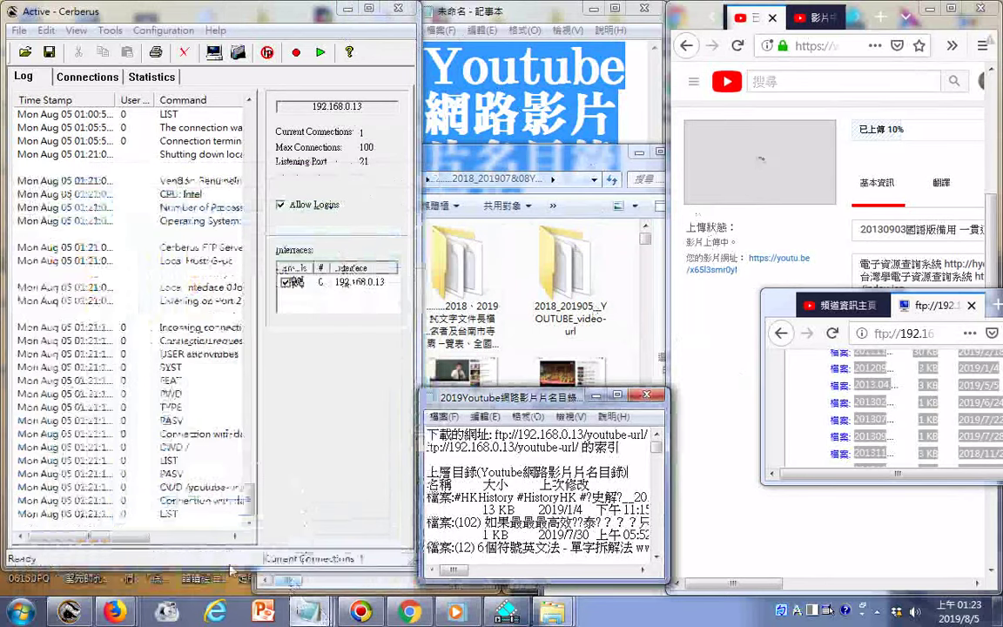
Switch to the Firefox FTP window, maximize it, return to the 192.168.0.13 index and open the 2018_2019www_youtube folder.
{"action": "mouse_move", "coordinate": [113, 612]}
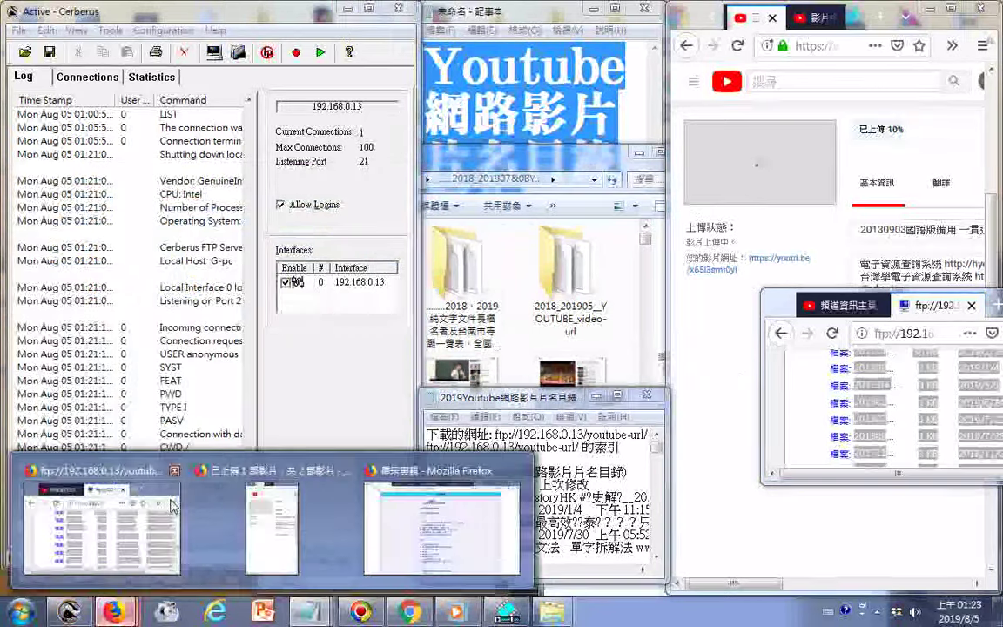
{"action": "left_click", "coordinate": [82, 514]}
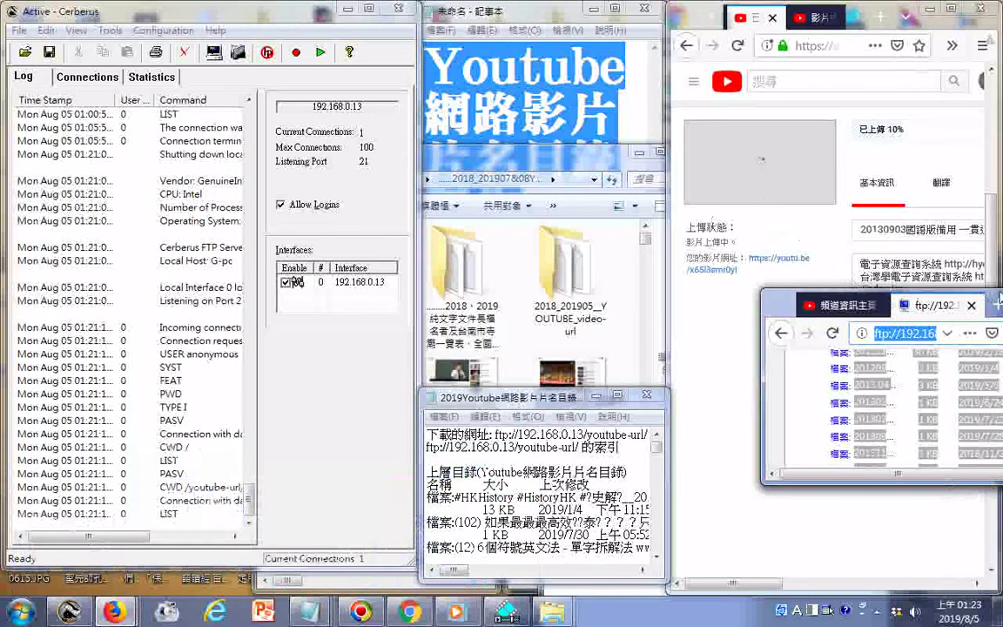
{"action": "mouse_move", "coordinate": [983, 303]}
{"action": "left_mouse_down"}
{"action": "mouse_move", "coordinate": [724, 209]}
{"action": "mouse_move", "coordinate": [736, 219]}
{"action": "left_mouse_up"}
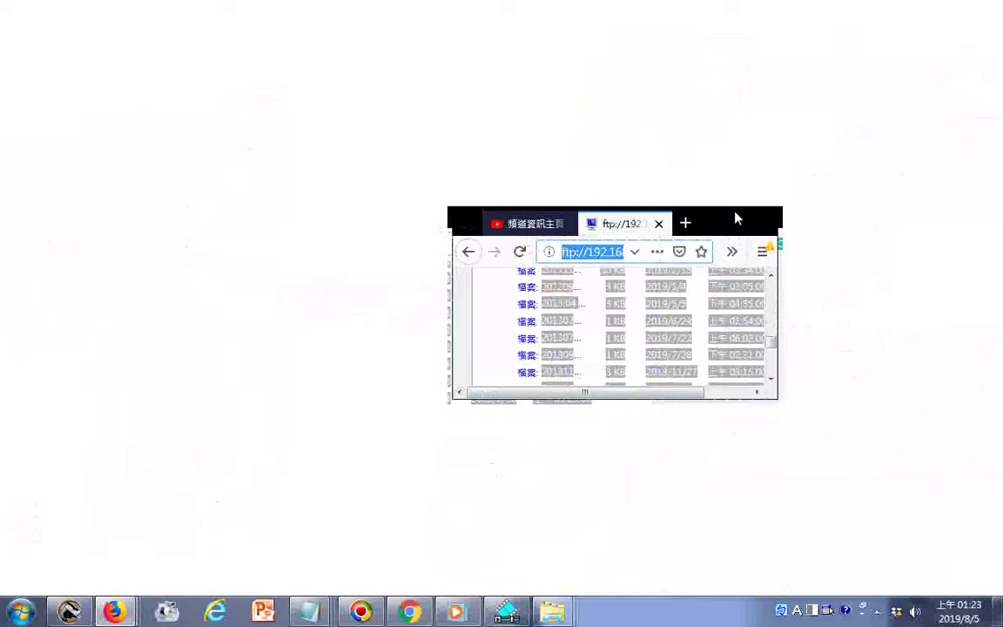
{"action": "double_click", "coordinate": [736, 220]}
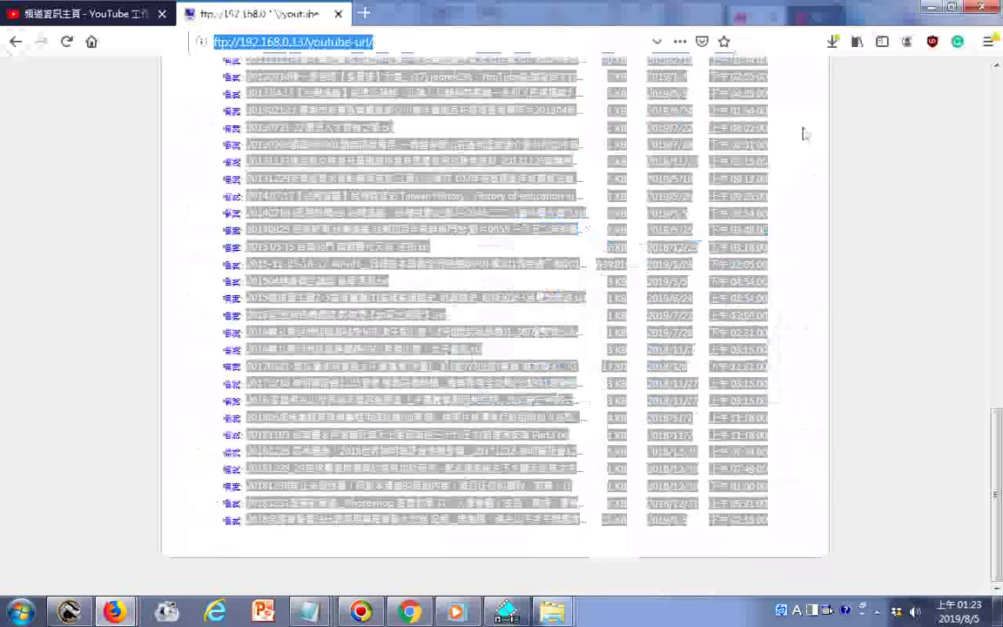
{"action": "left_click", "coordinate": [14, 43]}
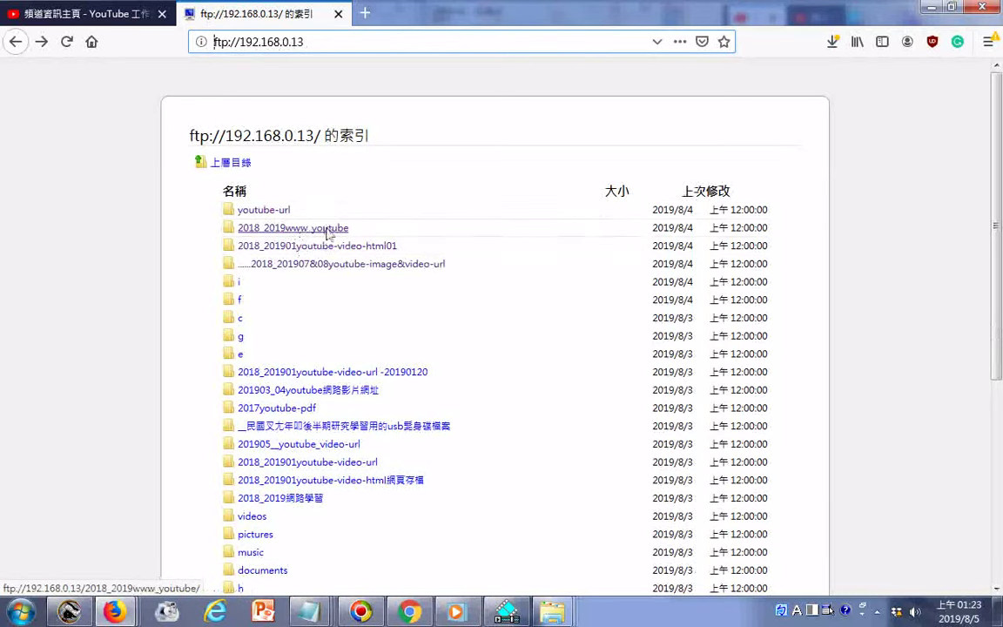
{"action": "left_click", "coordinate": [318, 233]}
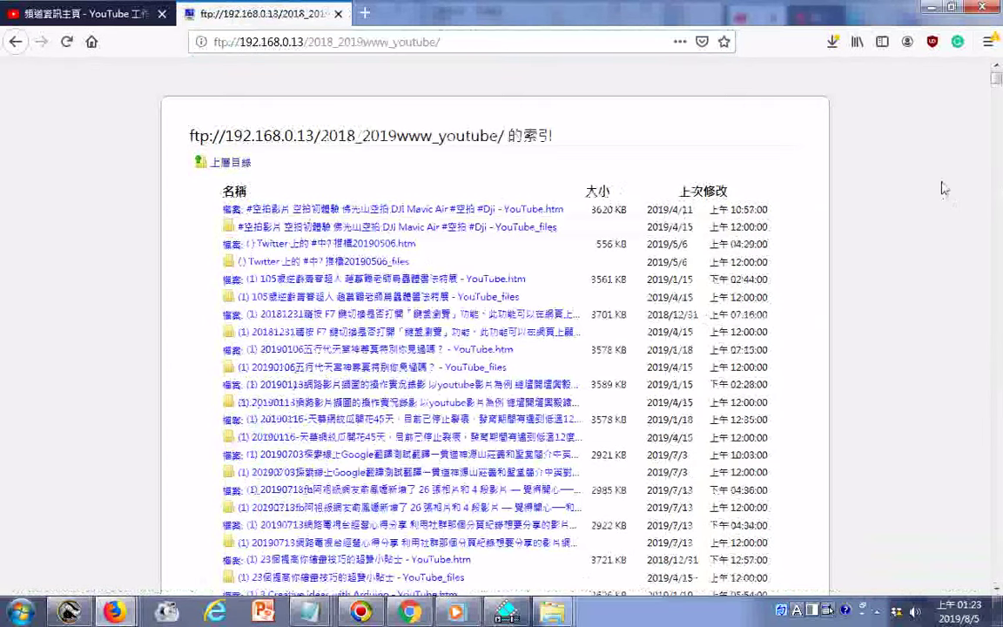
Look through the saved YouTube pages and folders listed in the 2018_2019www_youtube FTP index, working down from its beginning.
{"action": "scroll", "coordinate": [945, 189], "scroll_direction": "down", "scroll_amount": 6}
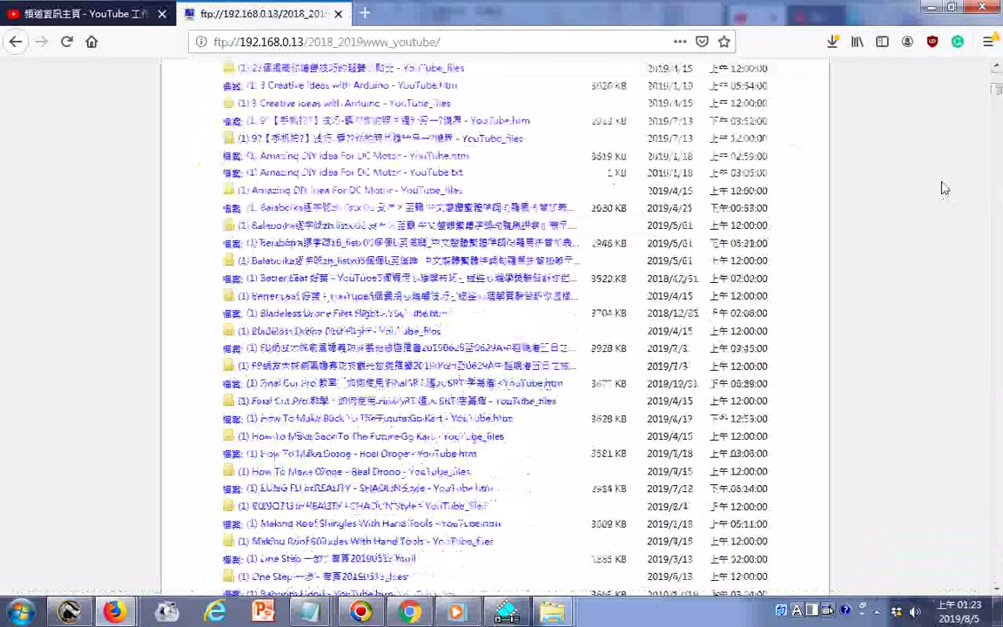
{"action": "scroll", "coordinate": [944, 189], "scroll_direction": "down", "scroll_amount": 6}
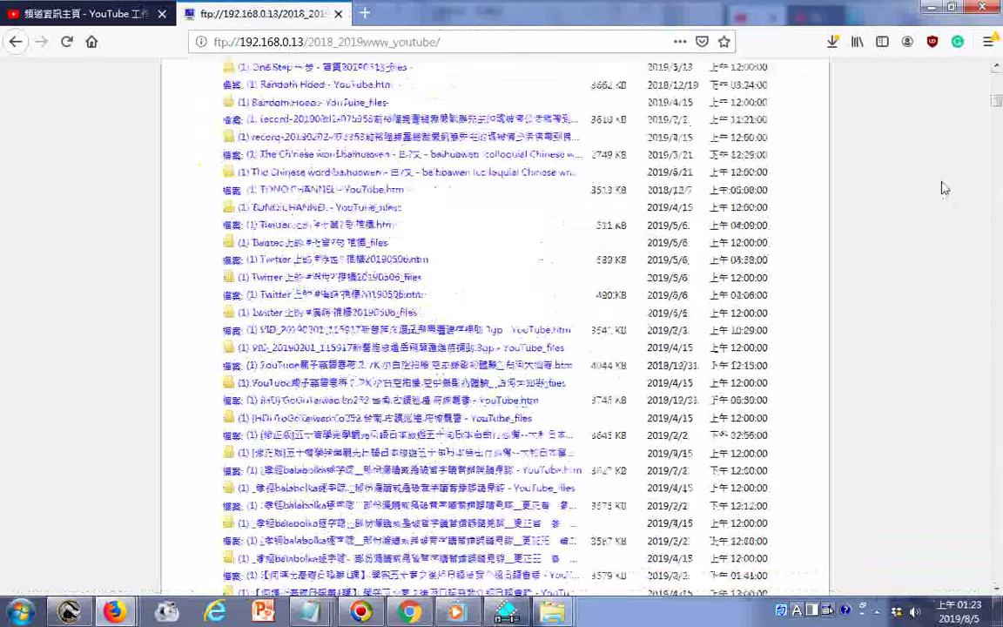
{"action": "scroll", "coordinate": [945, 189], "scroll_direction": "down", "scroll_amount": 5}
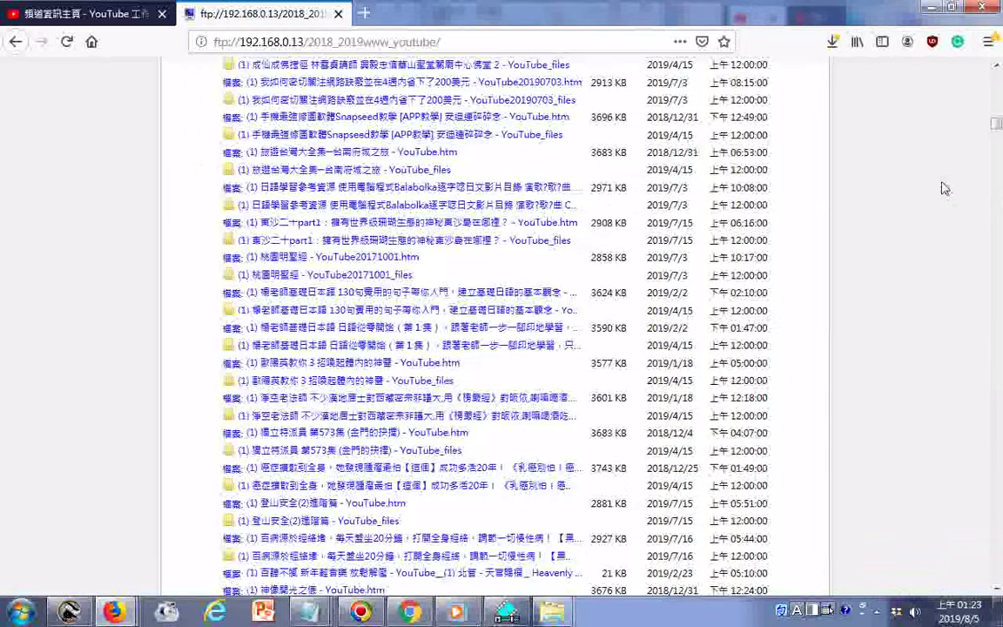
{"action": "scroll", "coordinate": [944, 189], "scroll_direction": "down", "scroll_amount": 10}
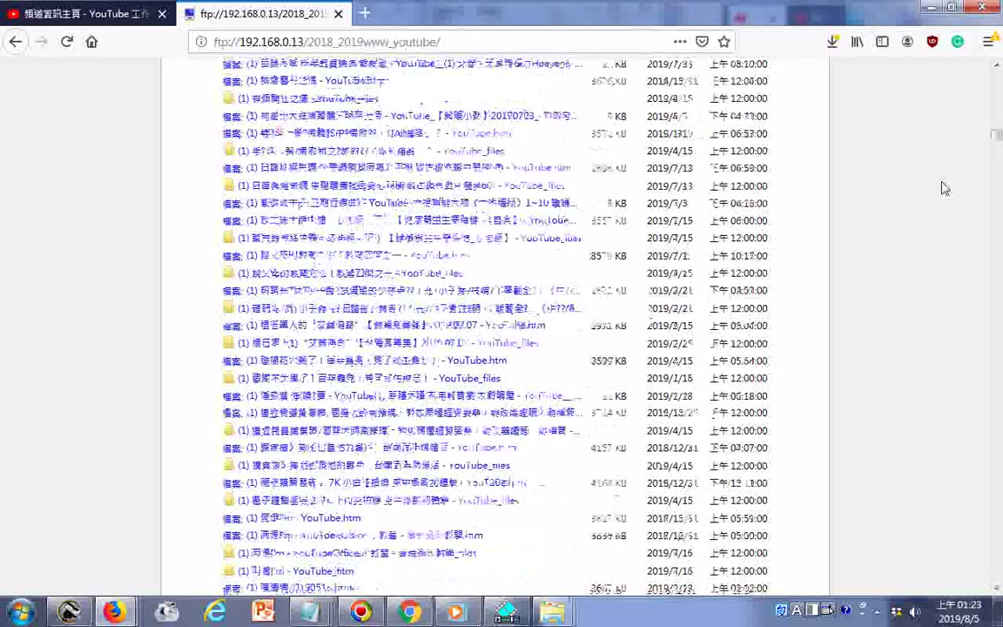
{"action": "scroll", "coordinate": [945, 189], "scroll_direction": "down", "scroll_amount": 10}
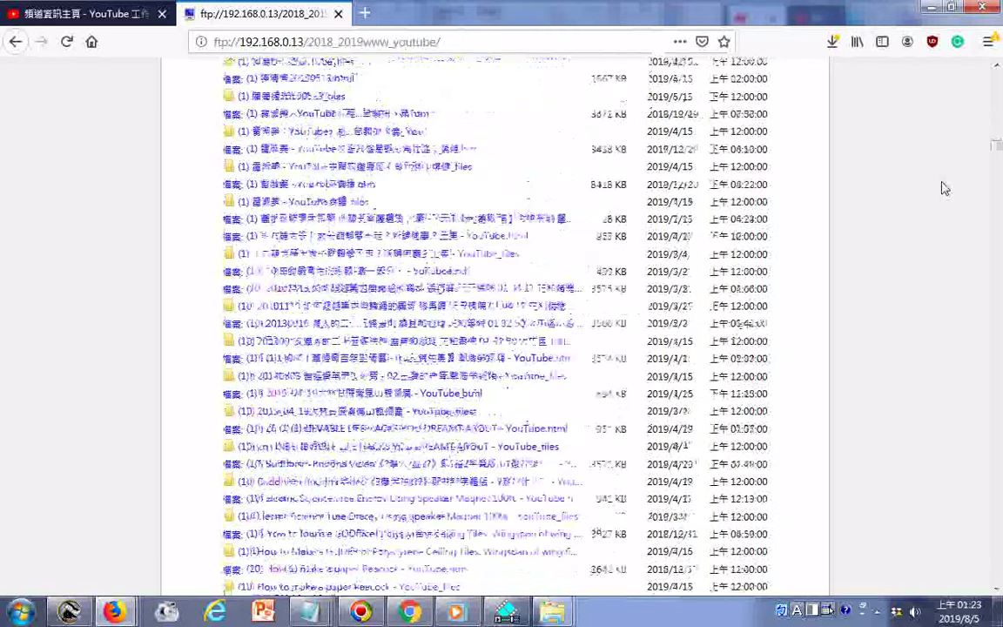
{"action": "scroll", "coordinate": [944, 189], "scroll_direction": "down", "scroll_amount": 10}
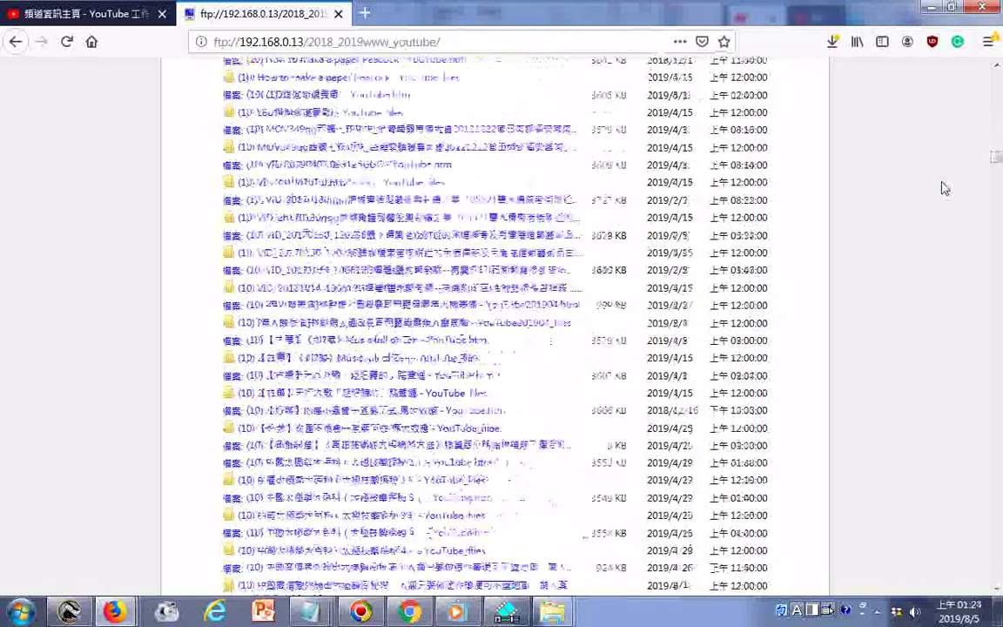
{"action": "scroll", "coordinate": [944, 189], "scroll_direction": "down", "scroll_amount": 10}
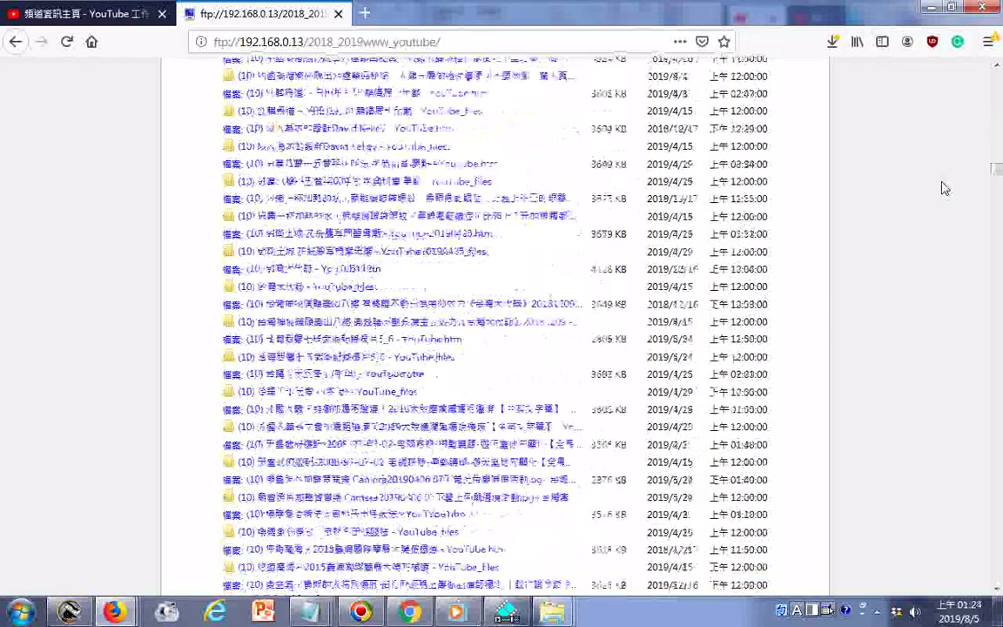
{"action": "scroll", "coordinate": [945, 189], "scroll_direction": "down", "scroll_amount": 10}
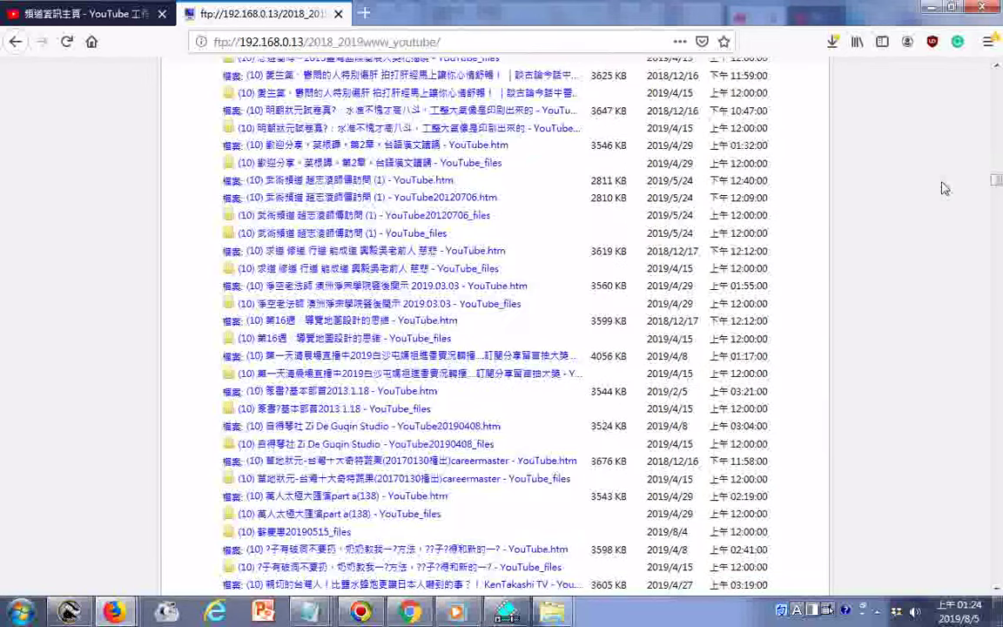
{"action": "scroll", "coordinate": [945, 189], "scroll_direction": "down", "scroll_amount": 10}
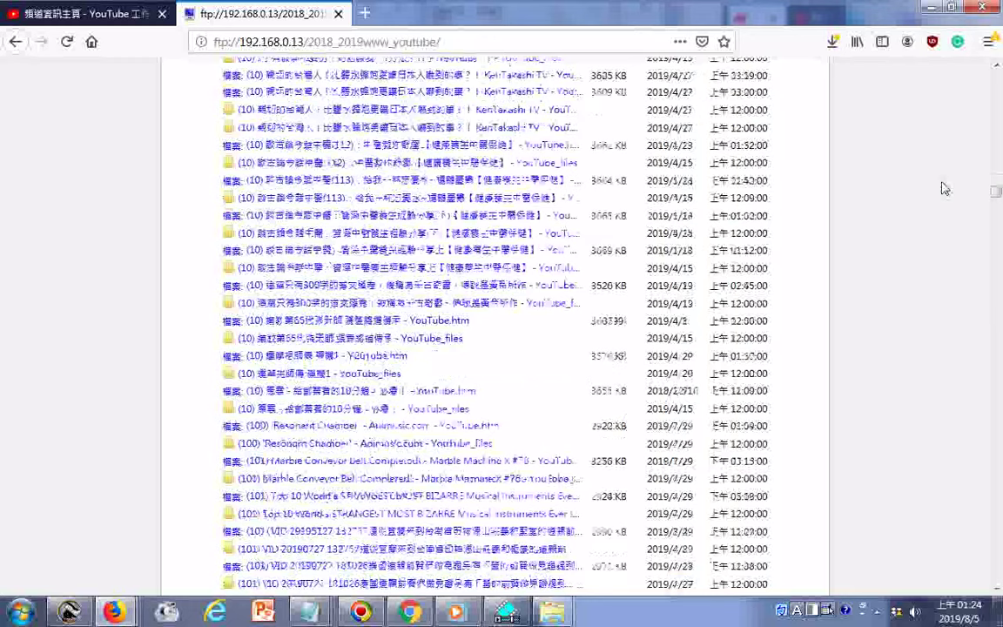
{"action": "scroll", "coordinate": [944, 189], "scroll_direction": "down", "scroll_amount": 10}
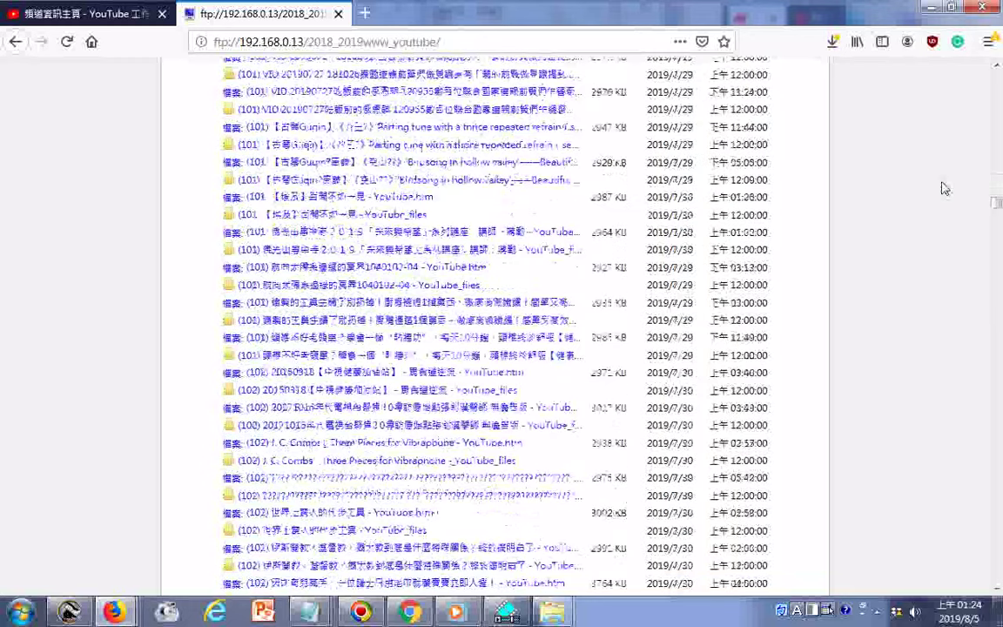
{"action": "scroll", "coordinate": [945, 189], "scroll_direction": "down", "scroll_amount": 10}
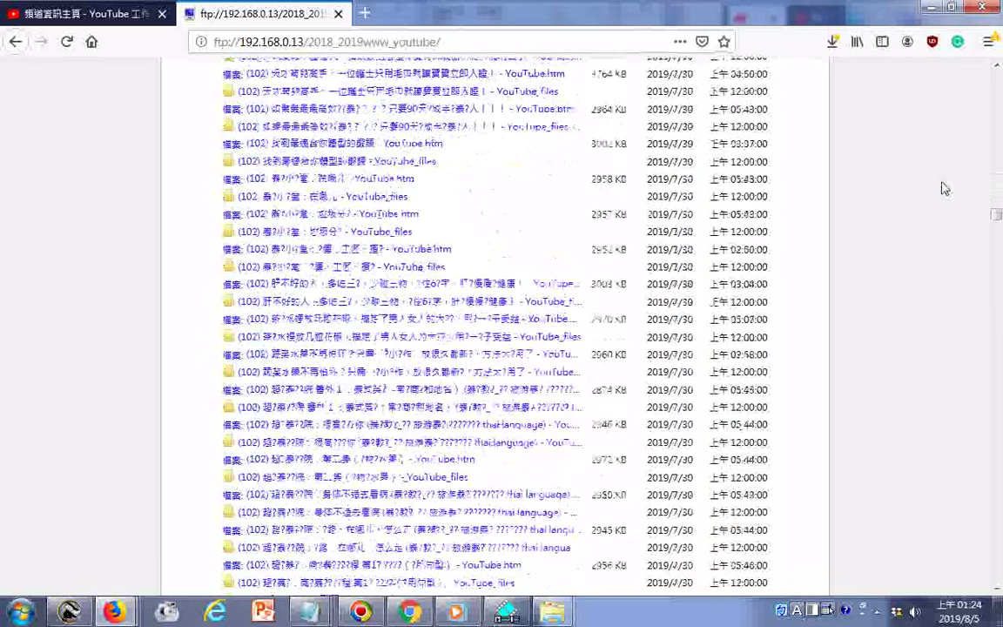
{"action": "scroll", "coordinate": [945, 189], "scroll_direction": "down", "scroll_amount": 10}
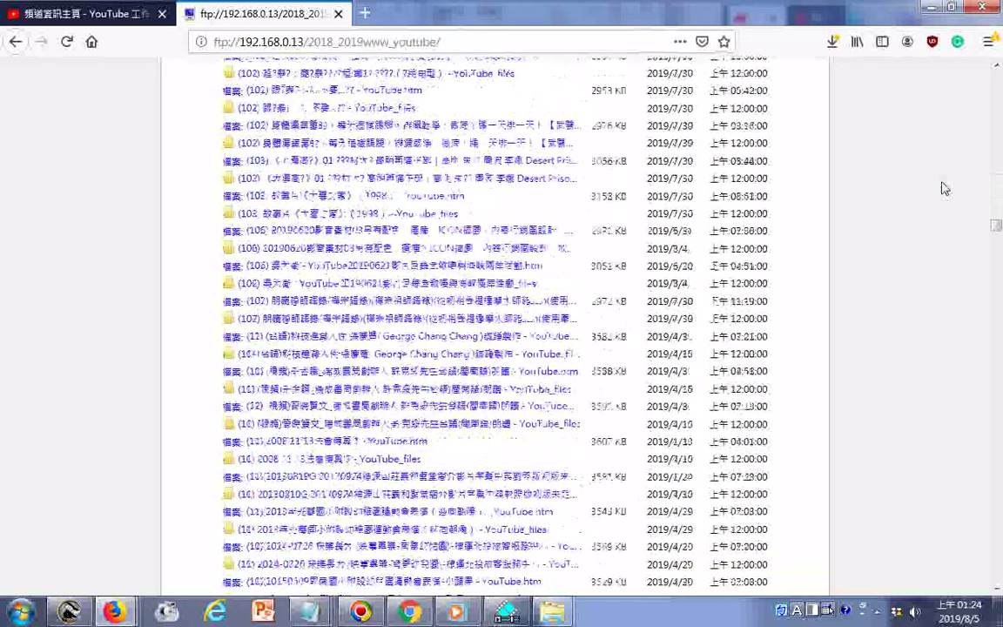
{"action": "scroll", "coordinate": [945, 189], "scroll_direction": "down", "scroll_amount": 20}
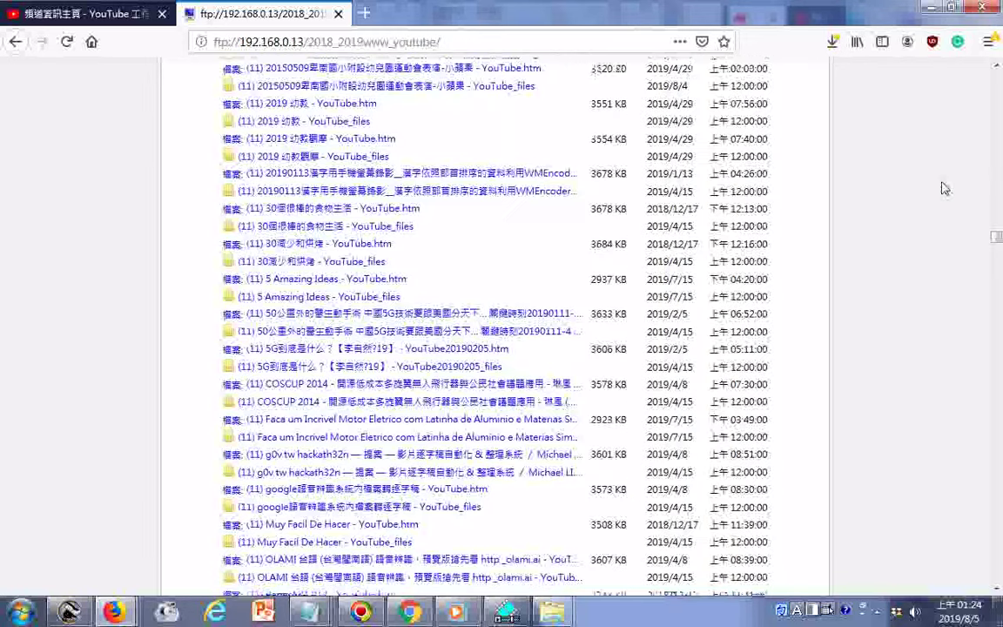
{"action": "scroll", "coordinate": [944, 189], "scroll_direction": "down", "scroll_amount": 10}
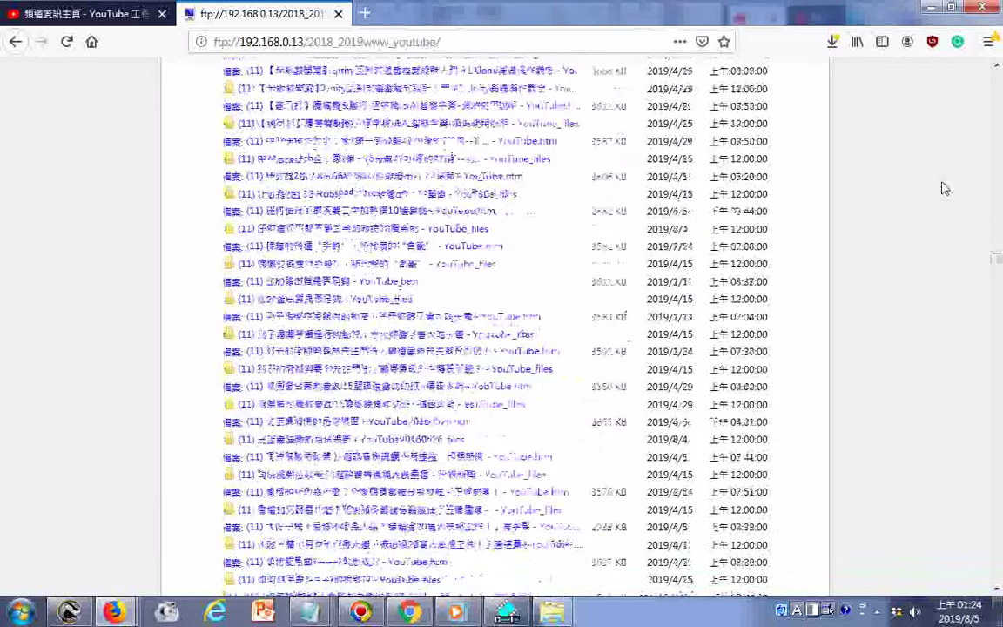
{"action": "scroll", "coordinate": [944, 189], "scroll_direction": "down", "scroll_amount": 10}
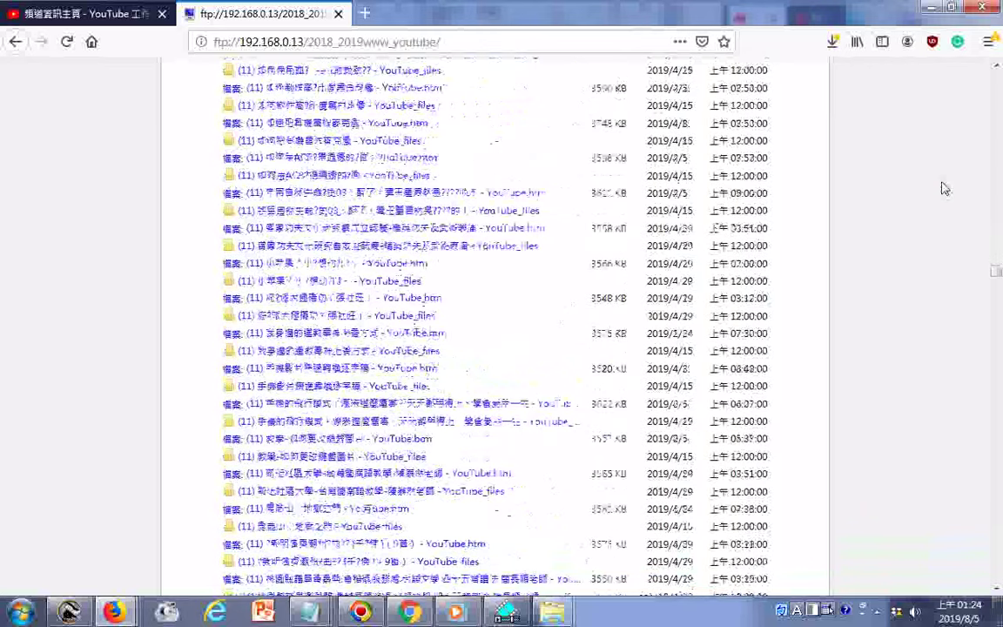
{"action": "scroll", "coordinate": [945, 189], "scroll_direction": "down", "scroll_amount": 10}
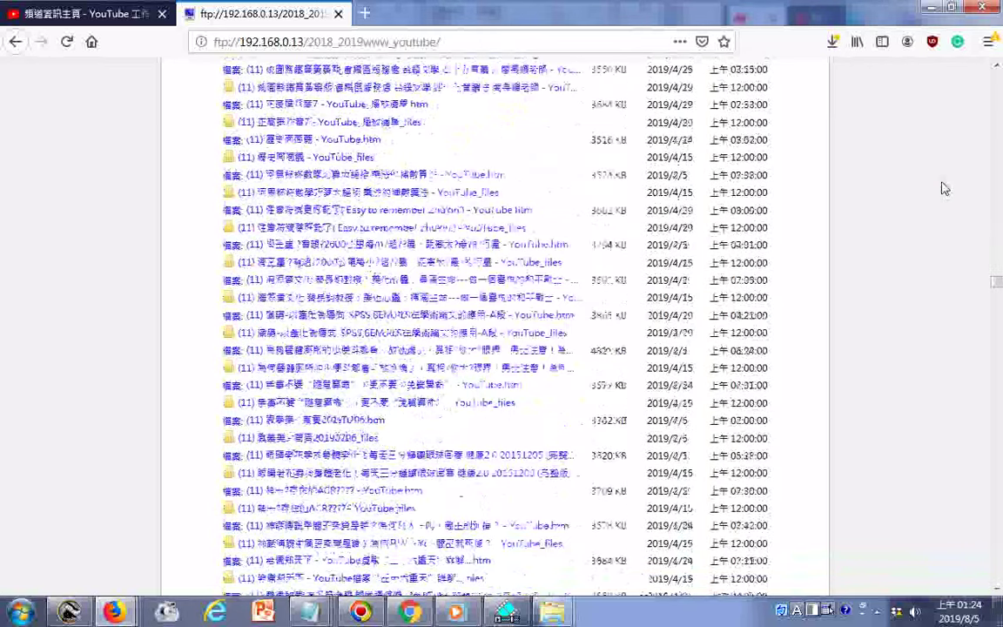
{"action": "scroll", "coordinate": [945, 189], "scroll_direction": "down", "scroll_amount": 10}
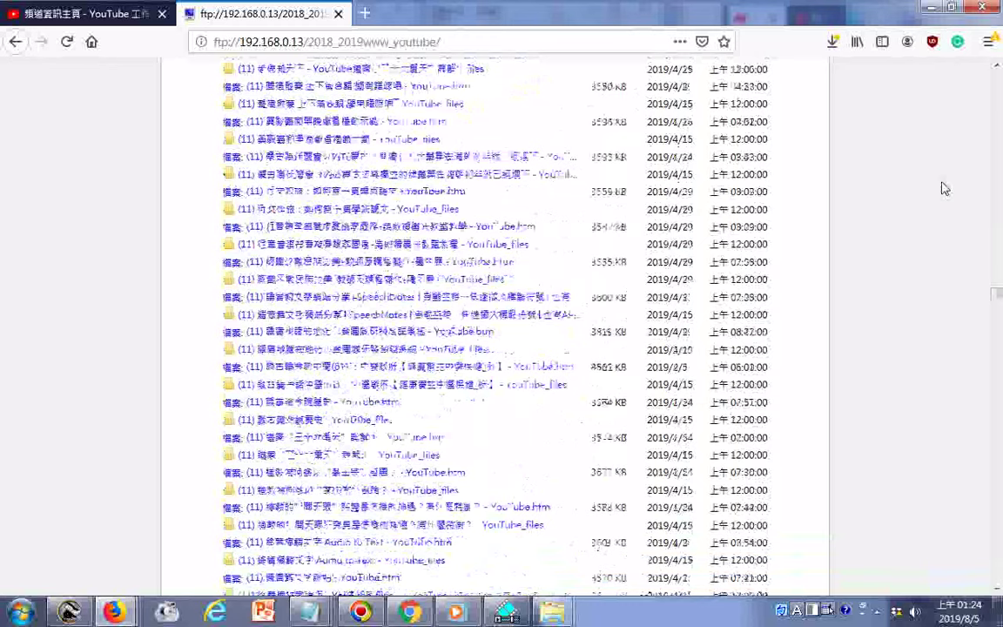
{"action": "scroll", "coordinate": [944, 189], "scroll_direction": "down", "scroll_amount": 10}
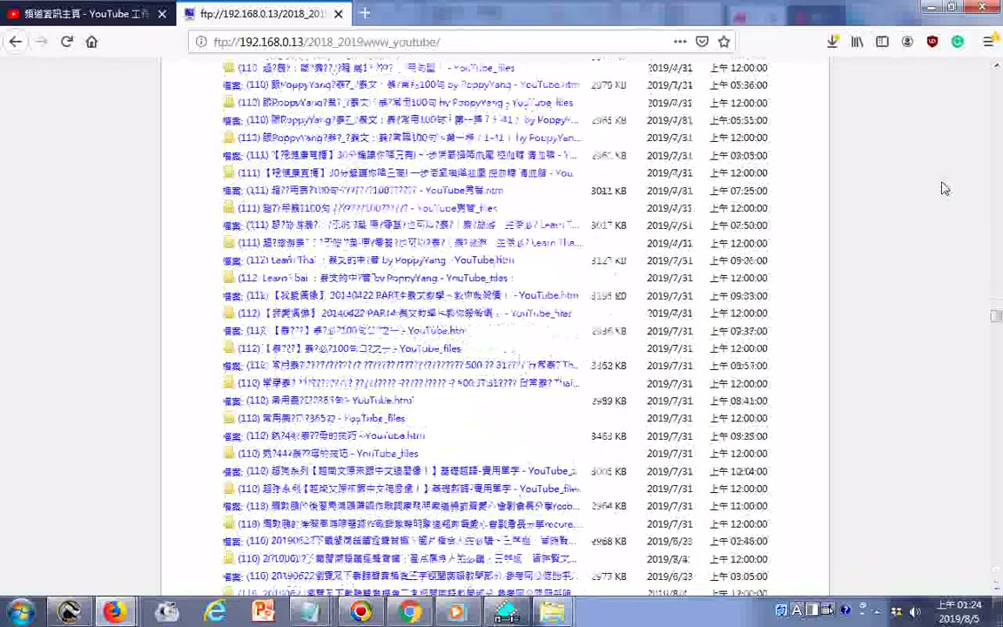
{"action": "scroll", "coordinate": [945, 189], "scroll_direction": "down", "scroll_amount": 10}
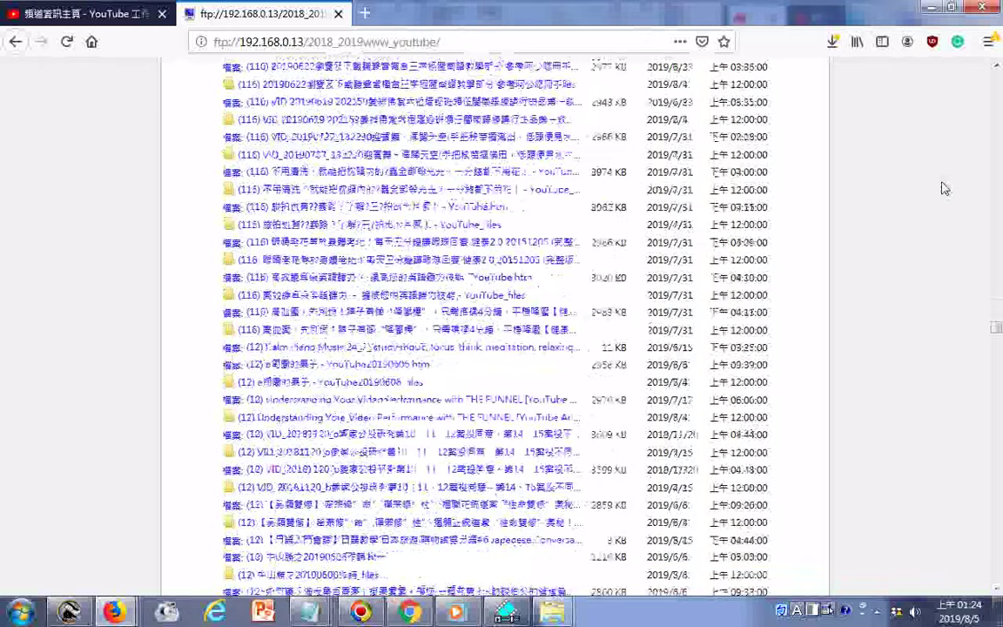
{"action": "scroll", "coordinate": [945, 189], "scroll_direction": "down", "scroll_amount": 10}
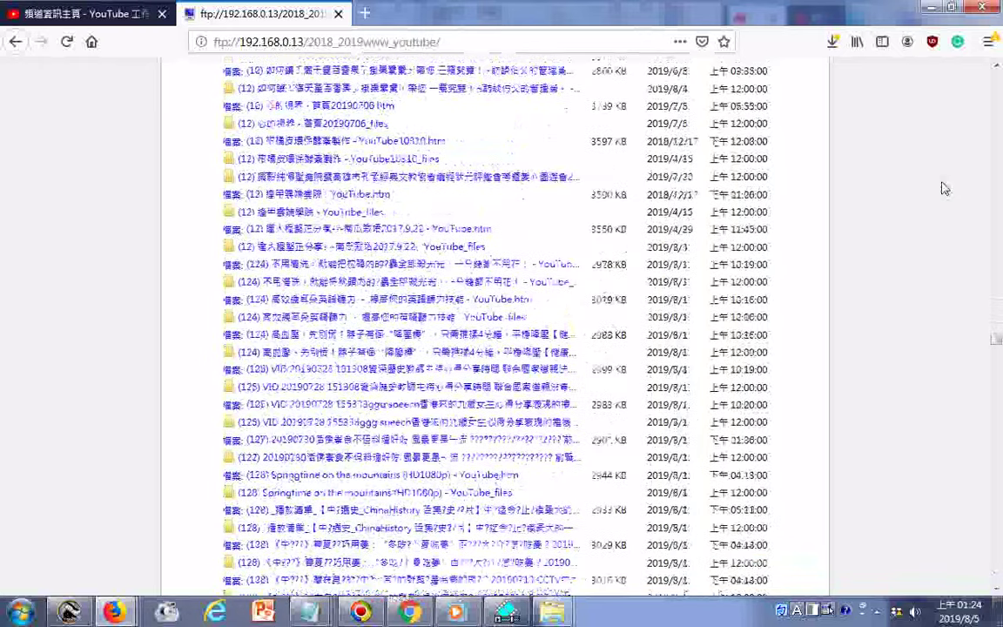
{"action": "scroll", "coordinate": [945, 189], "scroll_direction": "down", "scroll_amount": 10}
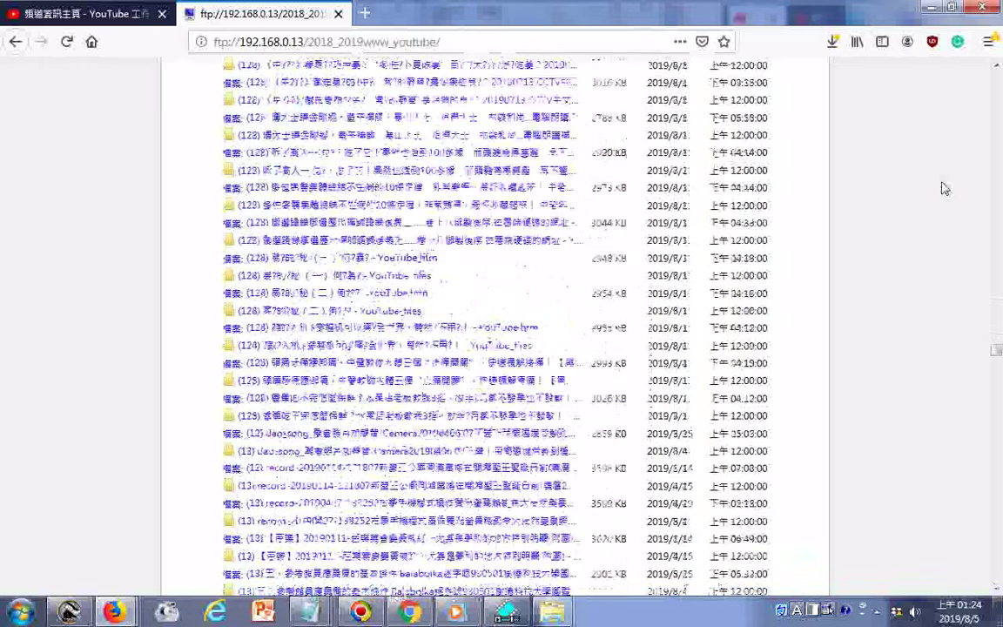
{"action": "scroll", "coordinate": [944, 189], "scroll_direction": "down", "scroll_amount": 10}
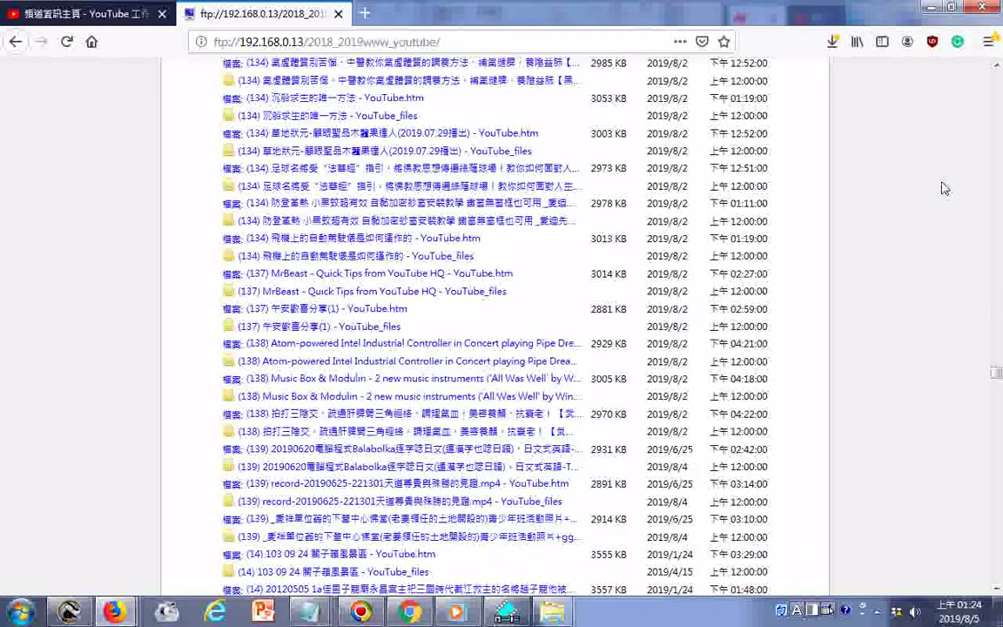
{"action": "scroll", "coordinate": [945, 189], "scroll_direction": "down", "scroll_amount": 10}
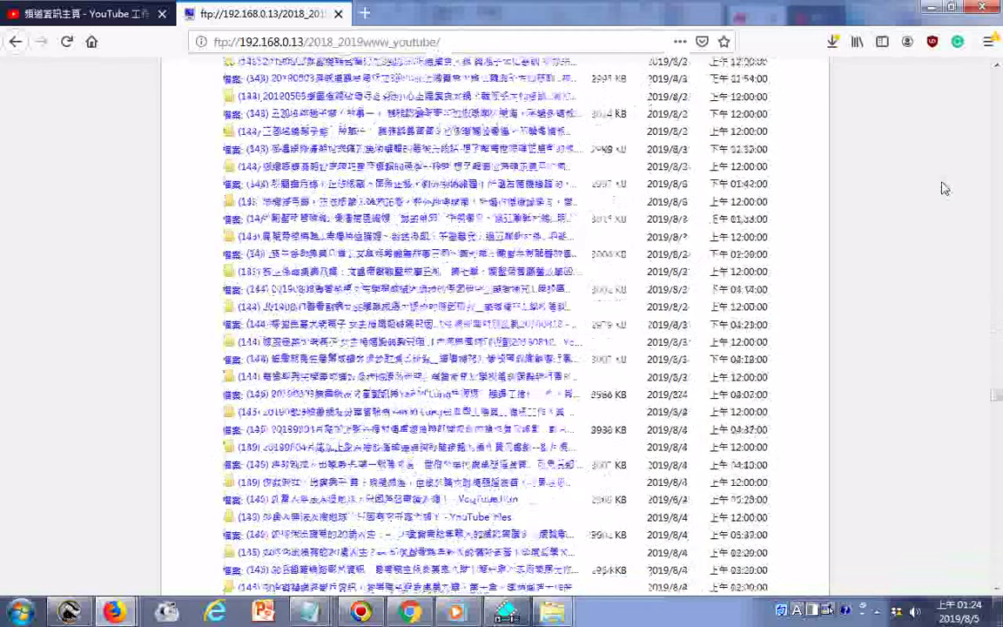
{"action": "scroll", "coordinate": [944, 189], "scroll_direction": "down", "scroll_amount": 10}
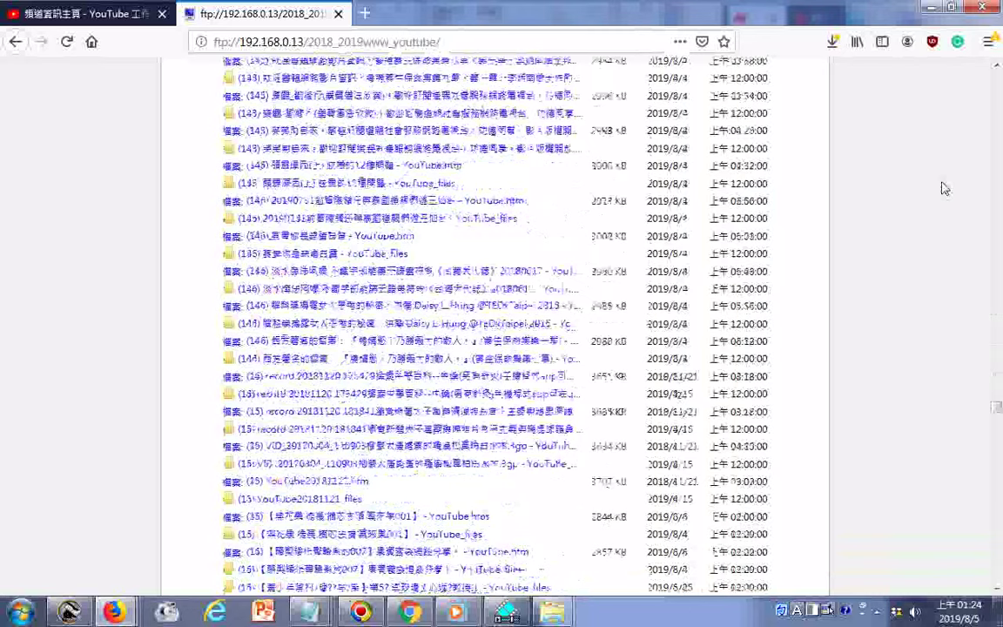
{"action": "scroll", "coordinate": [945, 188], "scroll_direction": "down", "scroll_amount": 10}
{"action": "scroll", "coordinate": [945, 189], "scroll_direction": "down", "scroll_amount": 5}
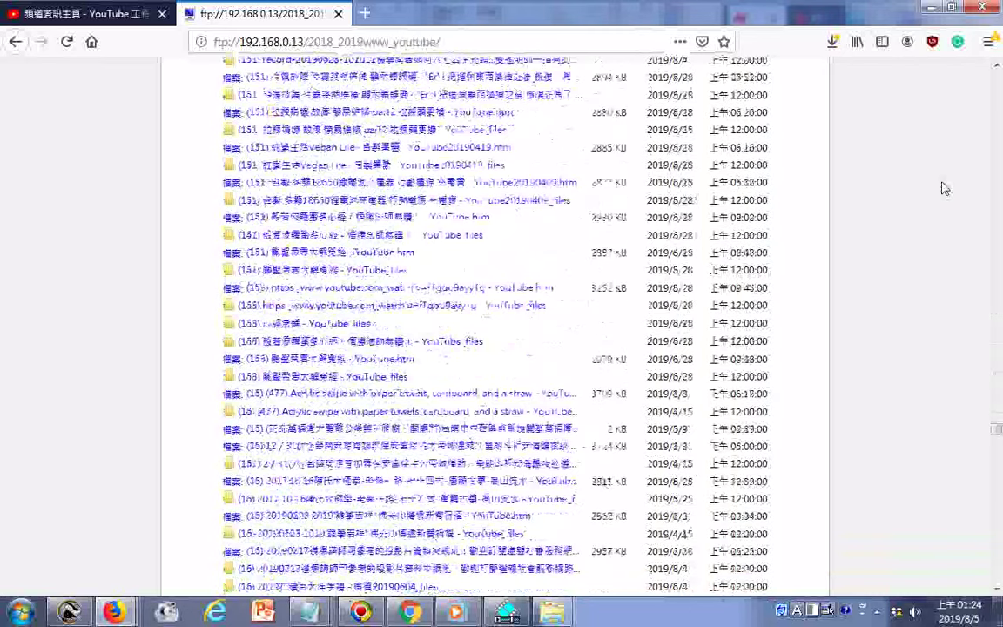
{"action": "scroll", "coordinate": [944, 189], "scroll_direction": "down", "scroll_amount": 5}
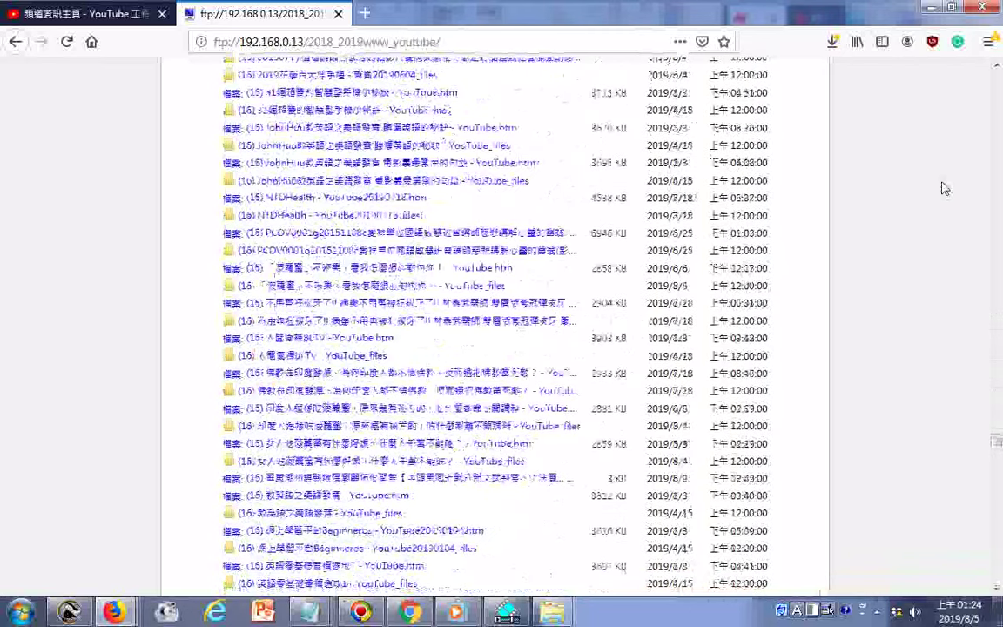
{"action": "scroll", "coordinate": [945, 189], "scroll_direction": "down", "scroll_amount": 20}
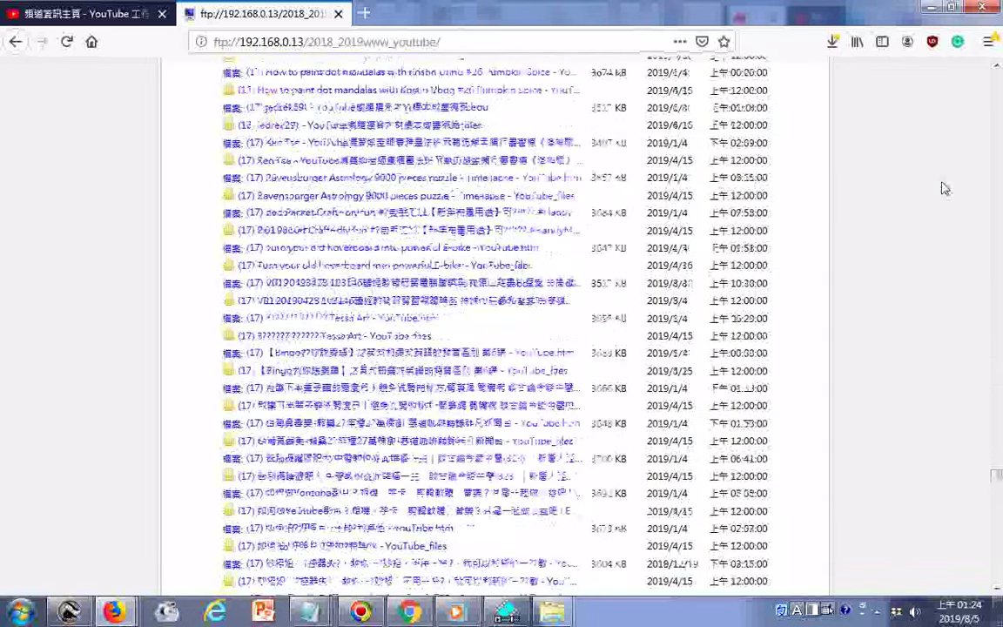
{"action": "scroll", "coordinate": [945, 189], "scroll_direction": "down", "scroll_amount": 10}
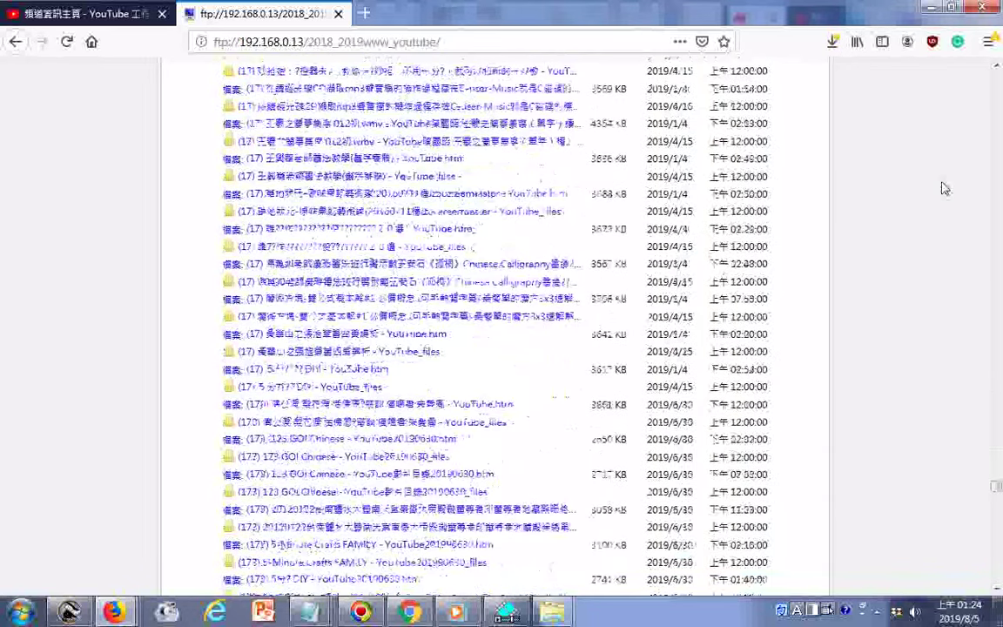
{"action": "scroll", "coordinate": [945, 189], "scroll_direction": "down", "scroll_amount": 5}
{"action": "scroll", "coordinate": [944, 189], "scroll_direction": "down", "scroll_amount": 10}
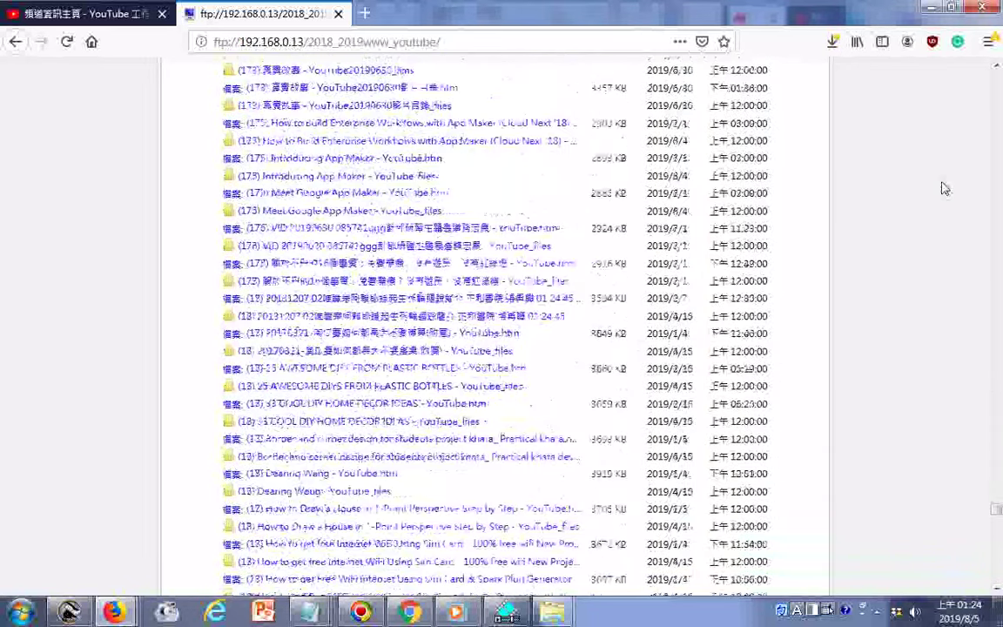
{"action": "scroll", "coordinate": [945, 189], "scroll_direction": "down", "scroll_amount": 5}
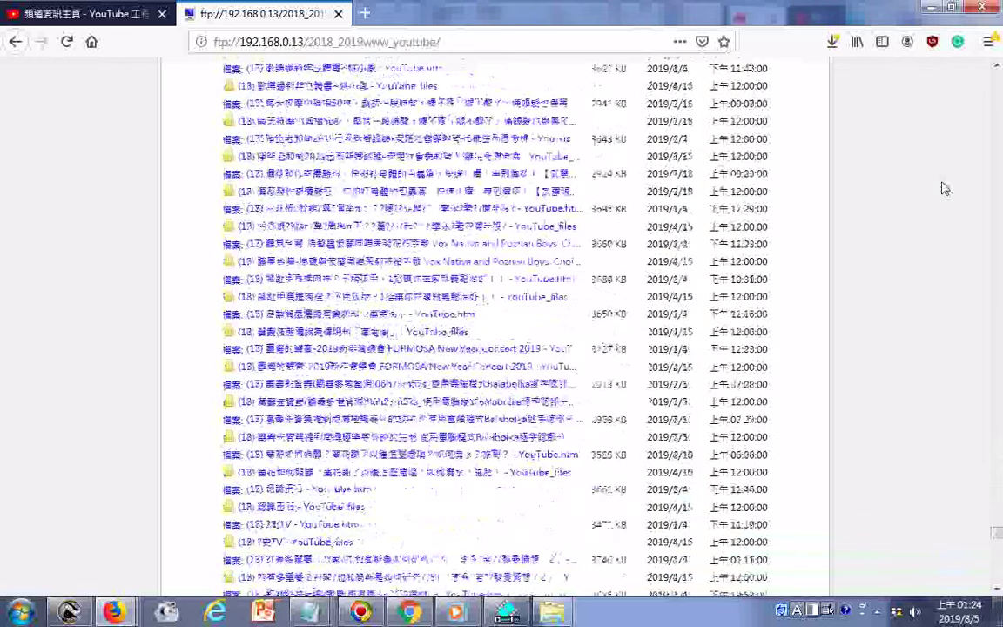